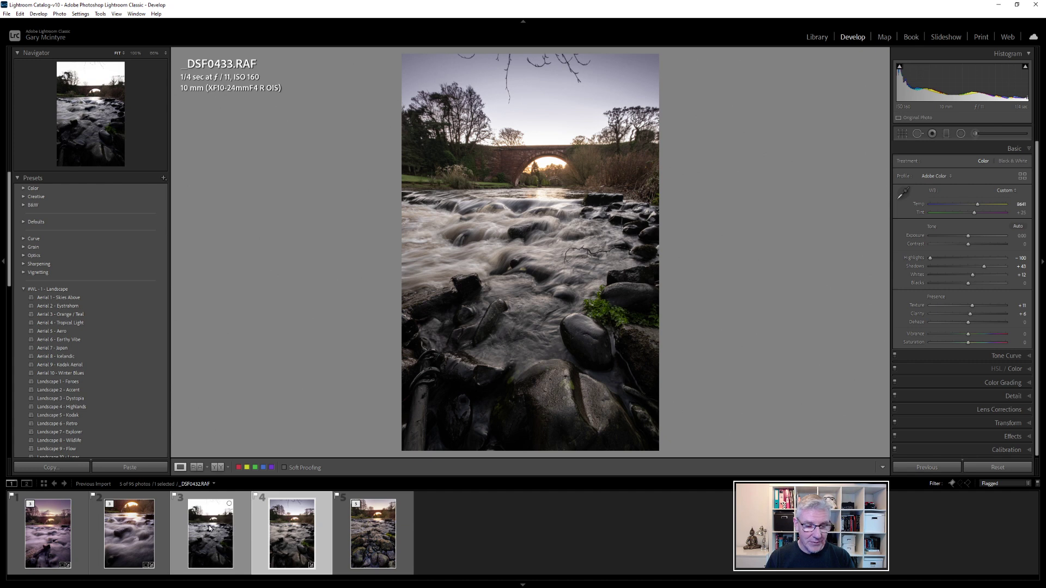
Synchronize the develop settings of _DSF0433.RAF to _DSF0432.RAF, with Spot Removal also included.
click(216, 504)
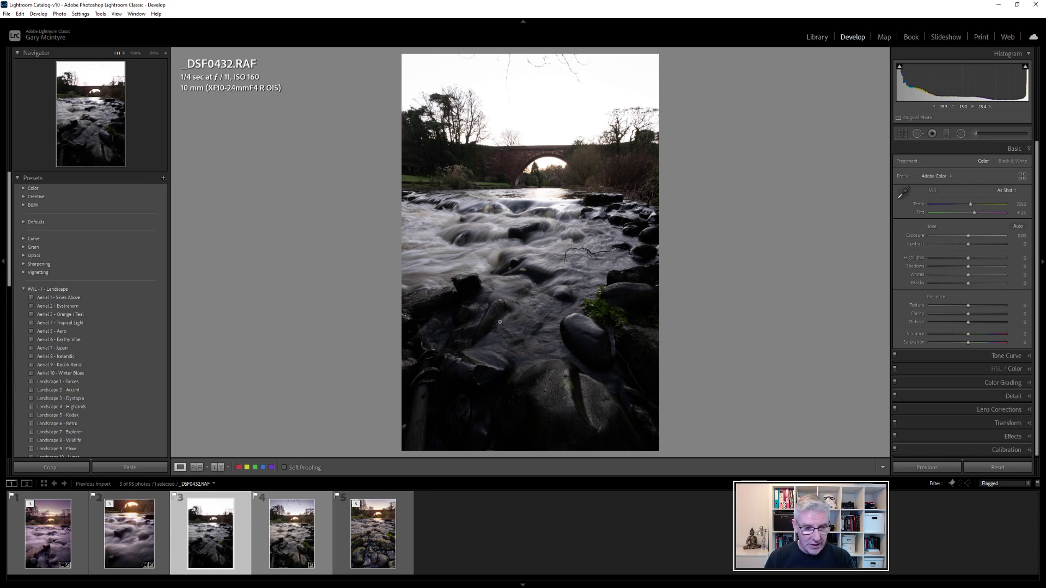
click(291, 539)
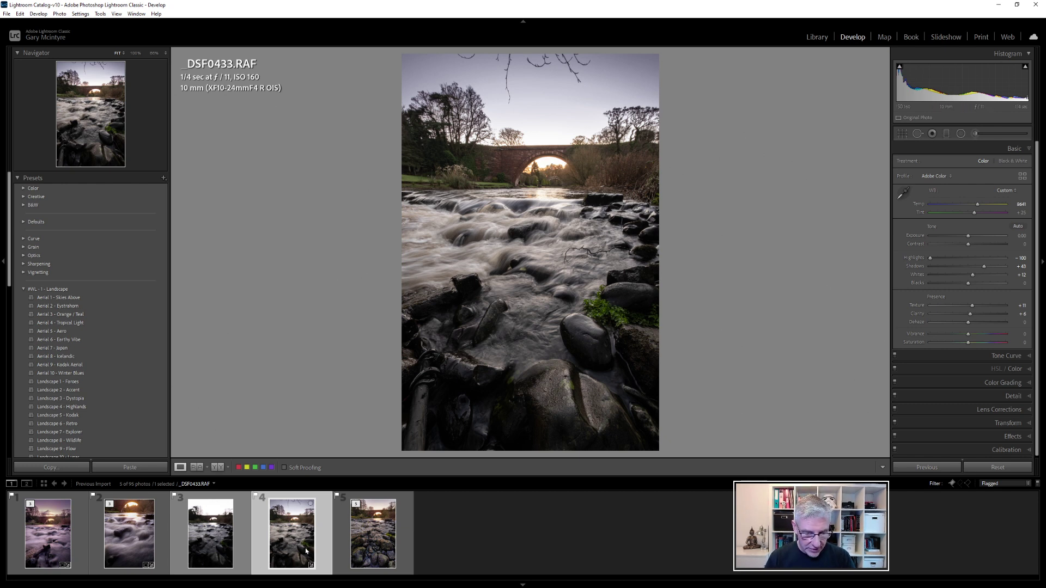
ctrl+click(234, 522)
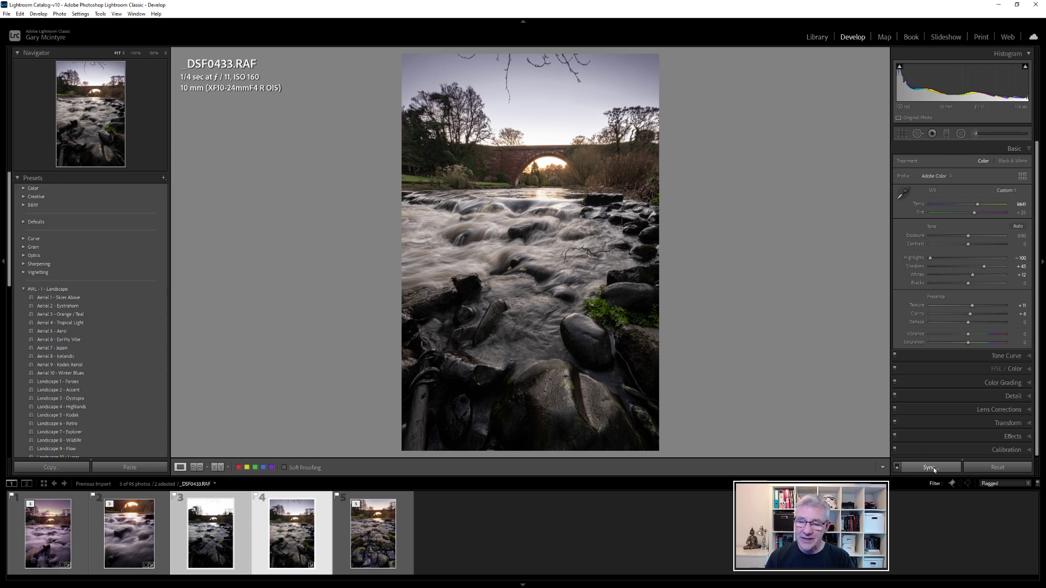
click(932, 467)
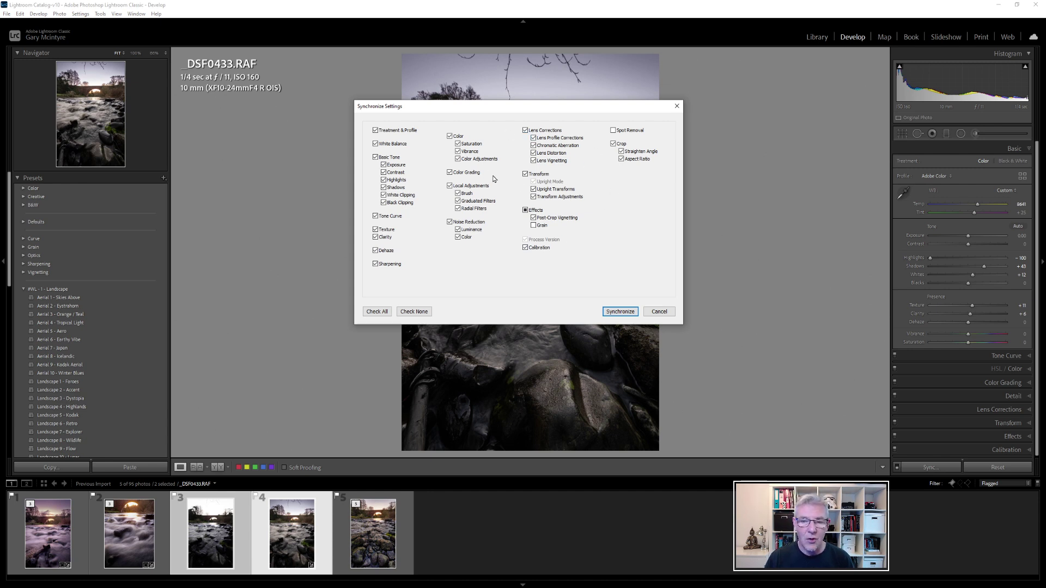
click(613, 131)
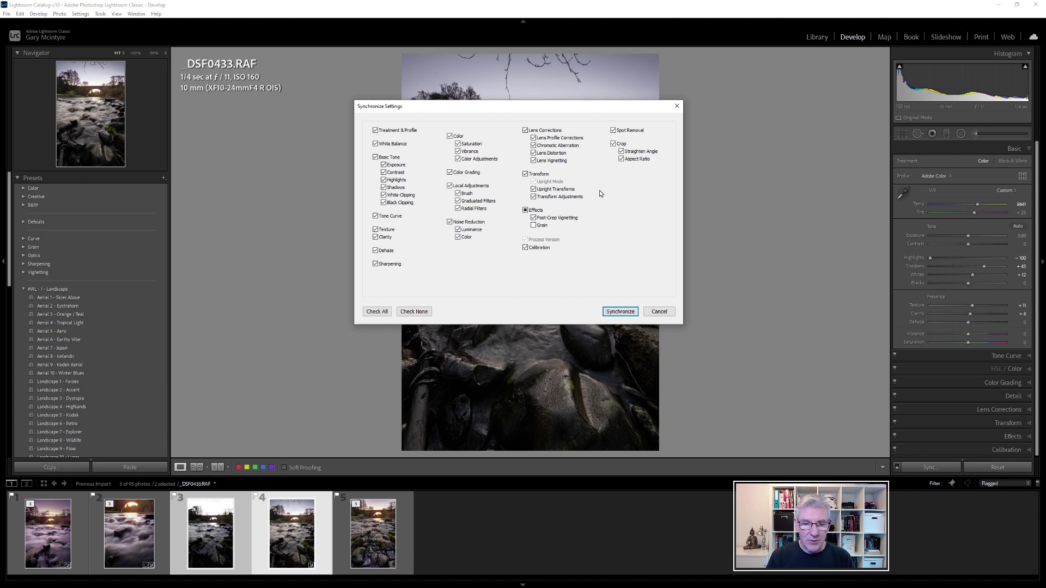
click(620, 311)
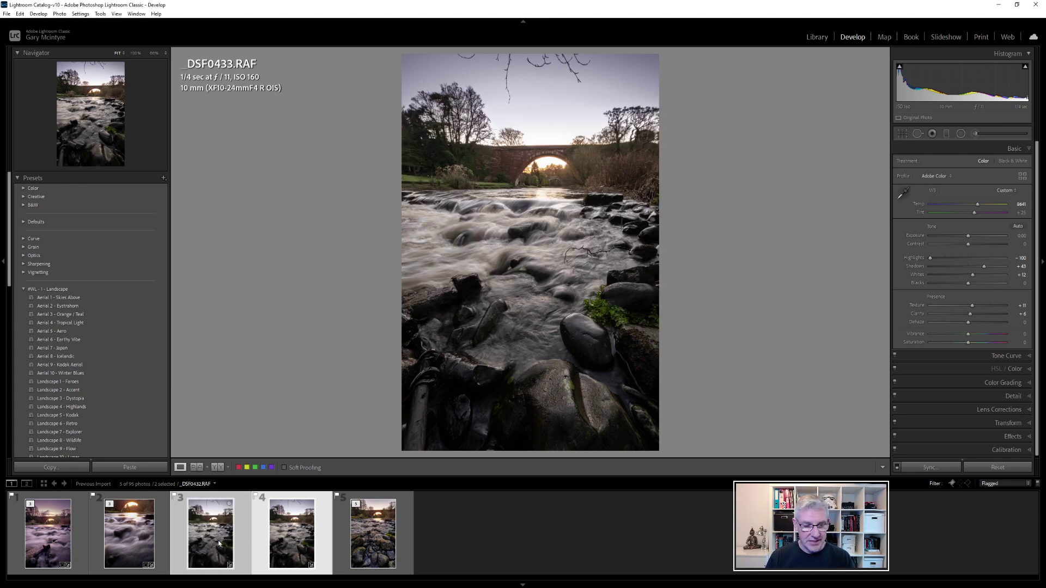
Compare the two matched river photos, _DSF0432.RAF and _DSF0433.RAF, and open both as layers in Photoshop.
click(281, 533)
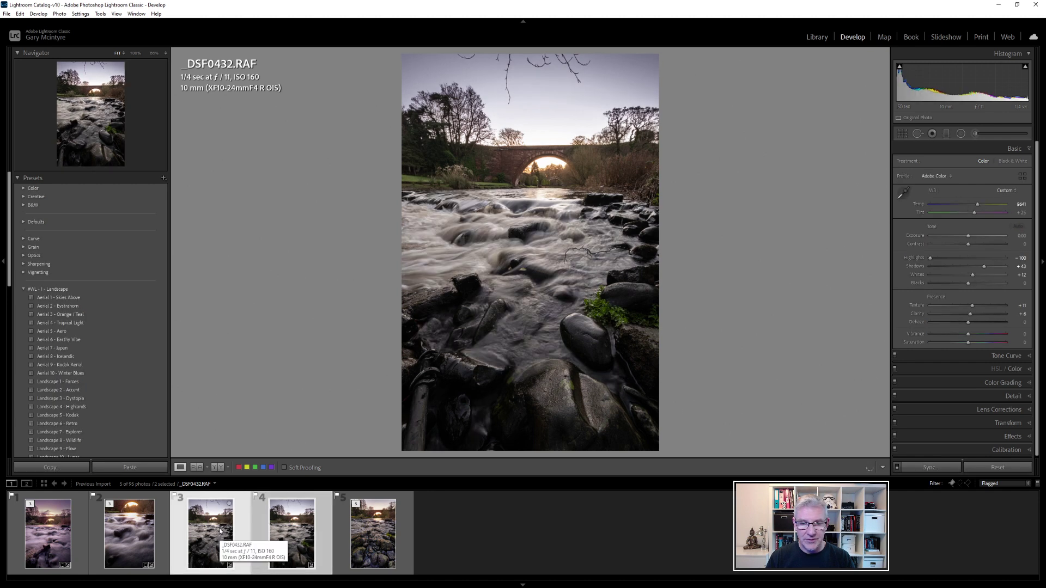
click(281, 533)
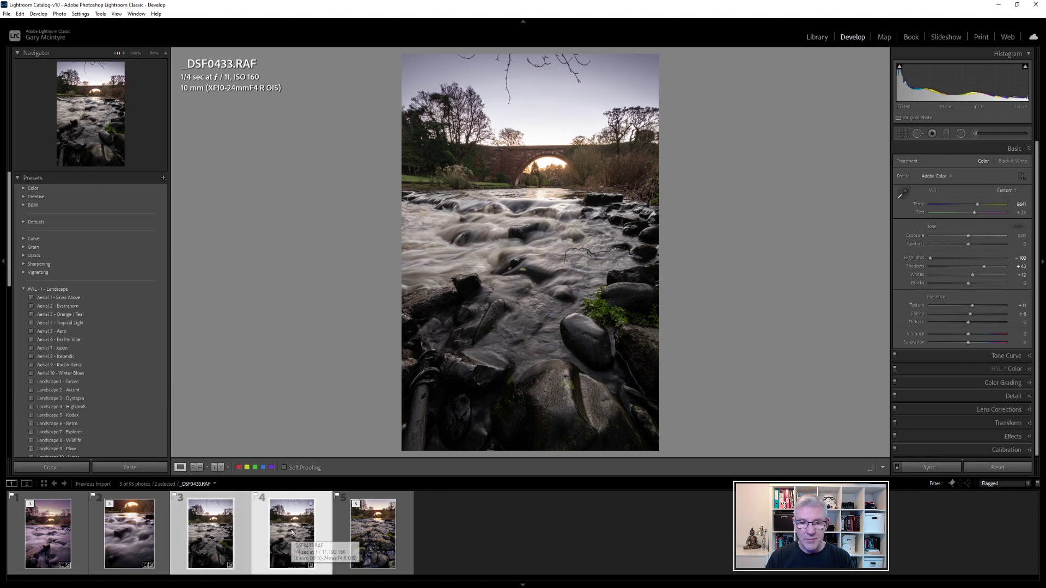
click(217, 533)
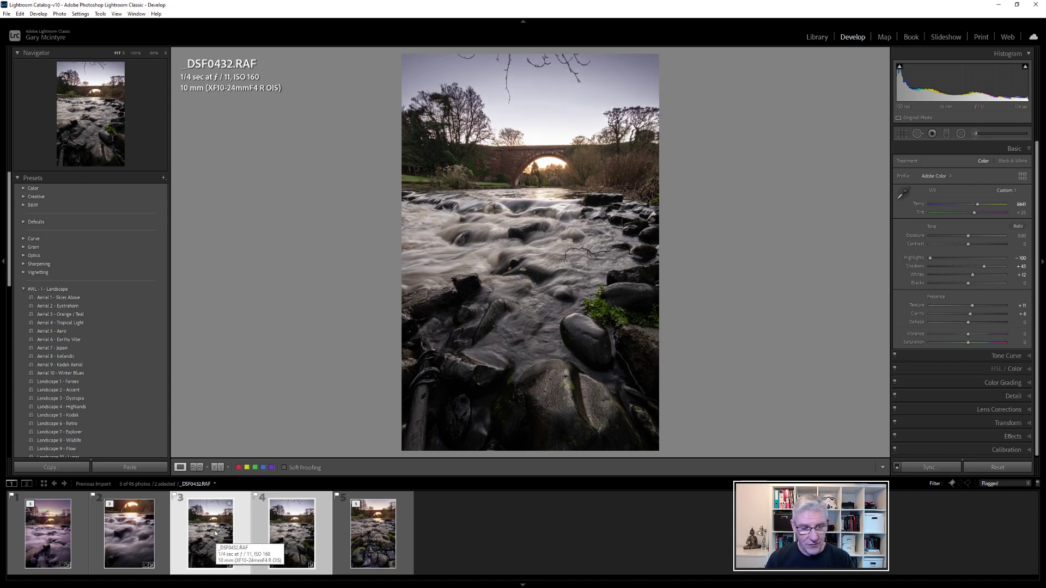
click(284, 527)
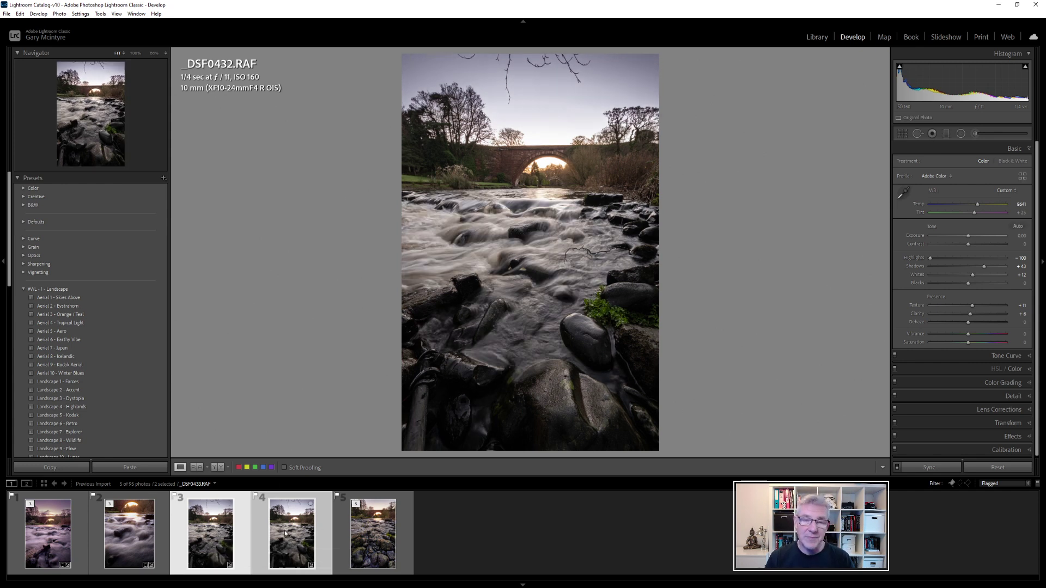
right_click(287, 533)
mouse_move(339, 331)
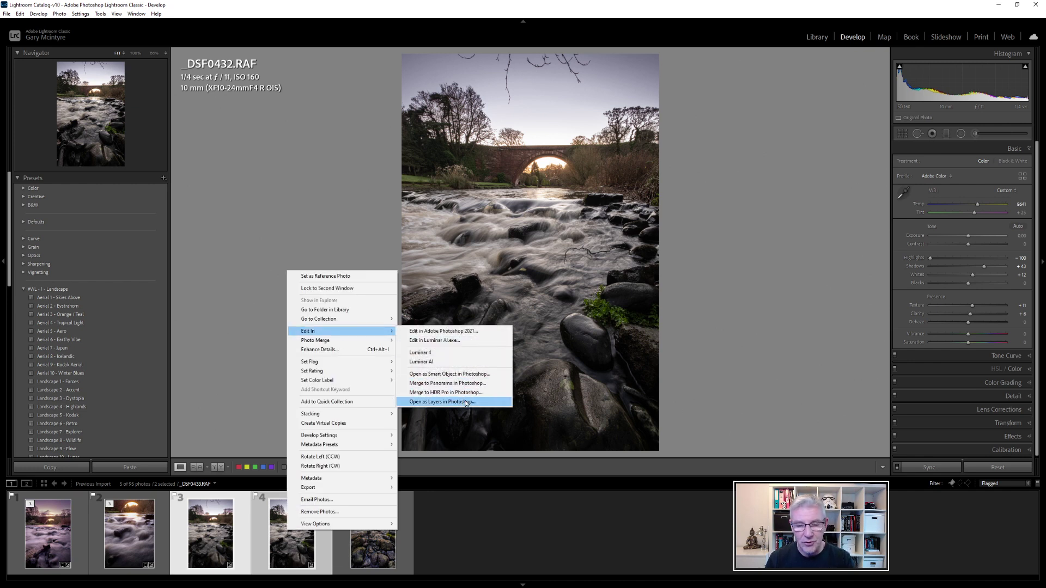
click(466, 402)
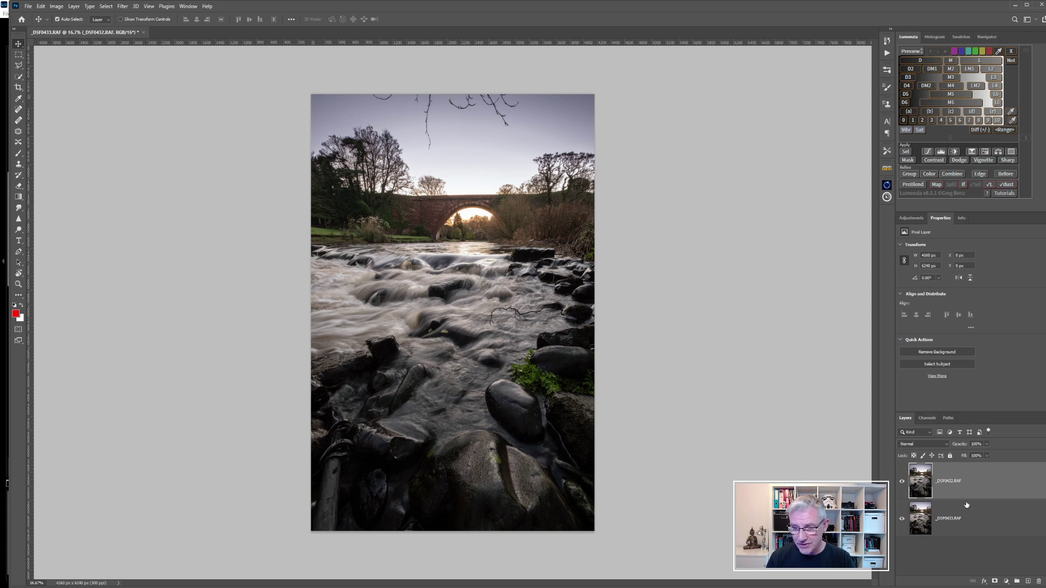
Auto-align both photo layers using the Auto projection with Vignette Removal enabled.
key(ctrl)
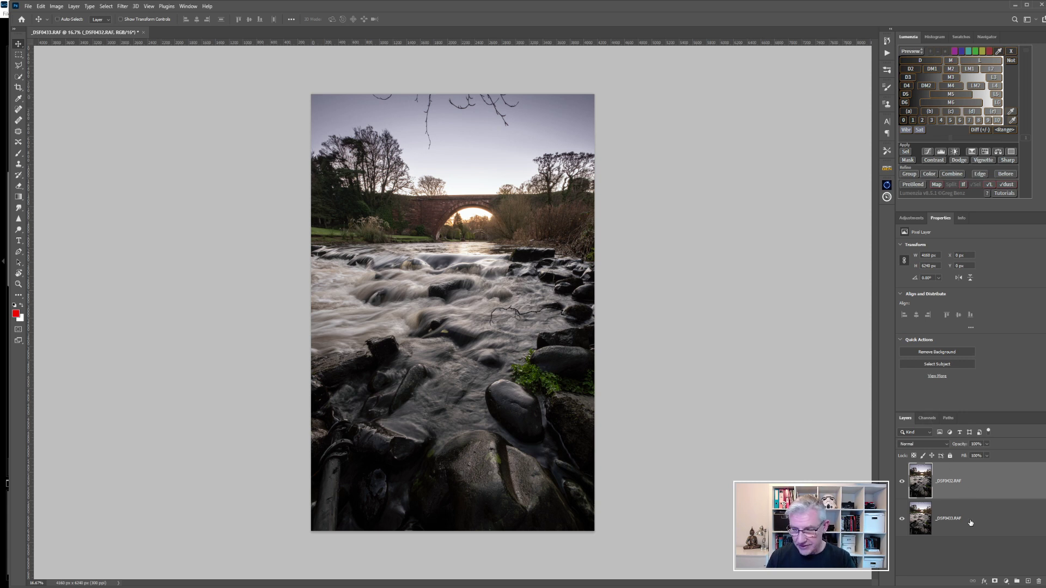
ctrl+click(970, 522)
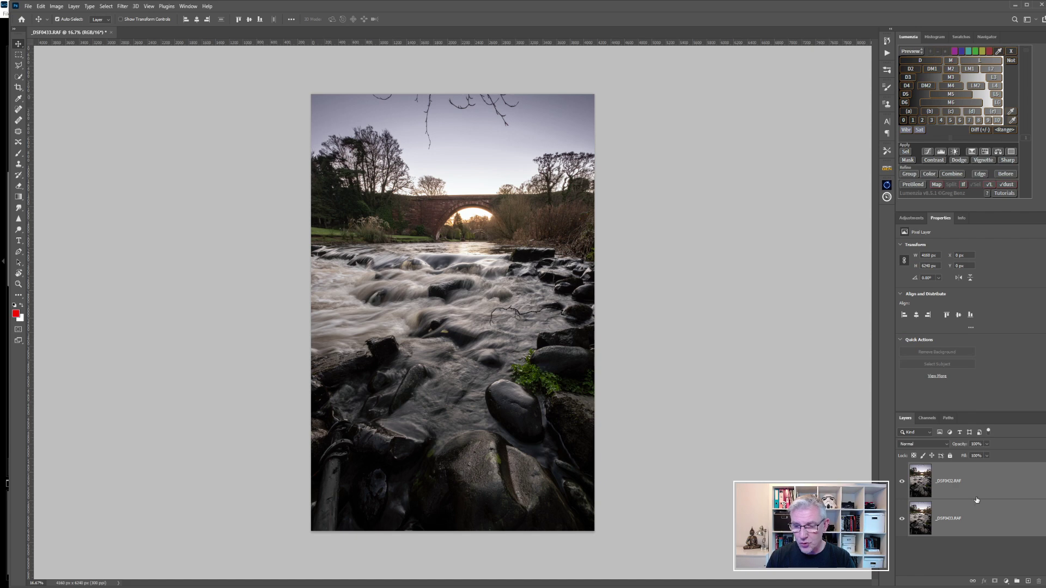
click(41, 6)
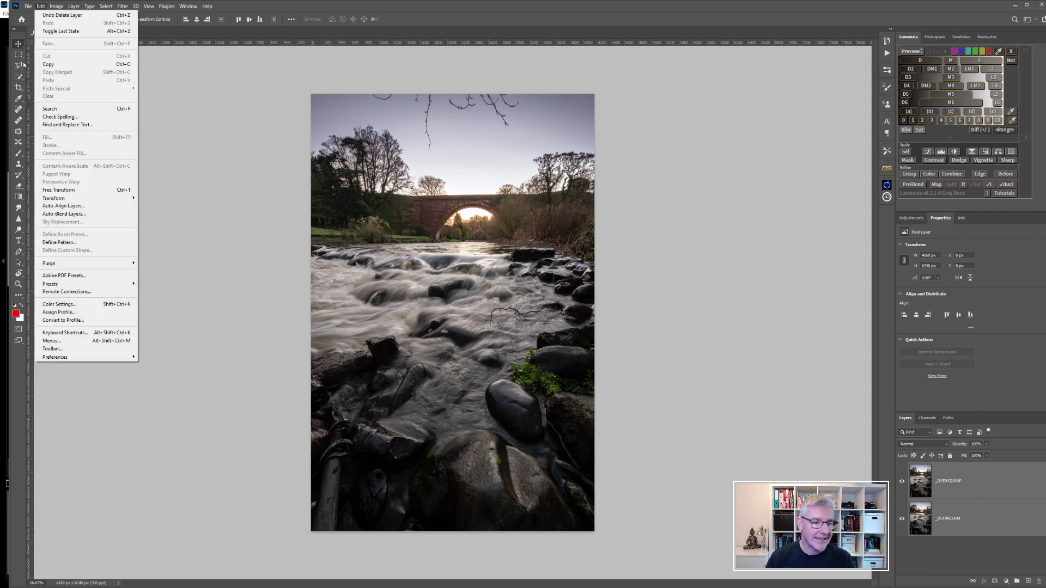
click(74, 206)
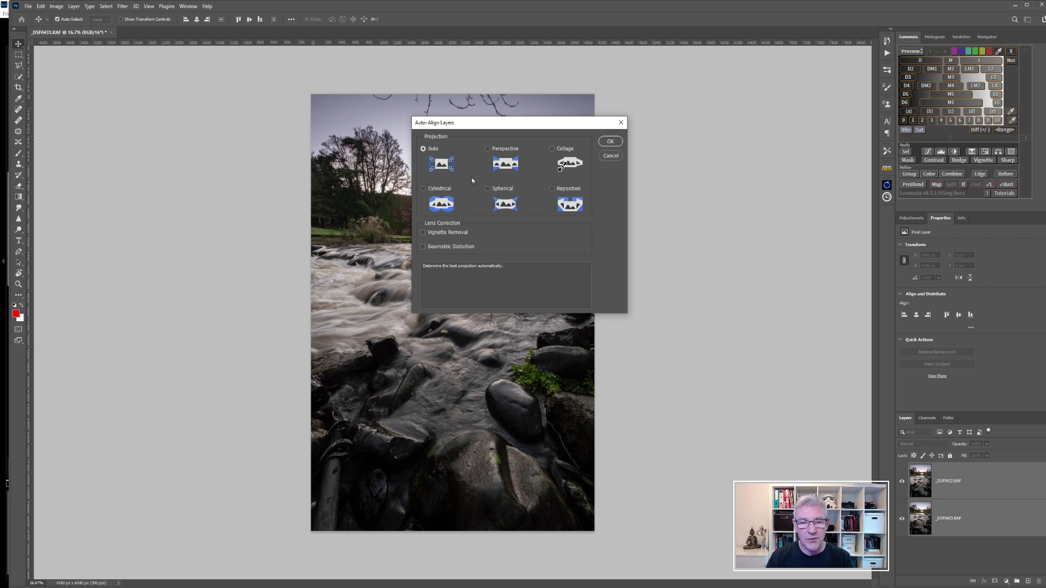
click(423, 233)
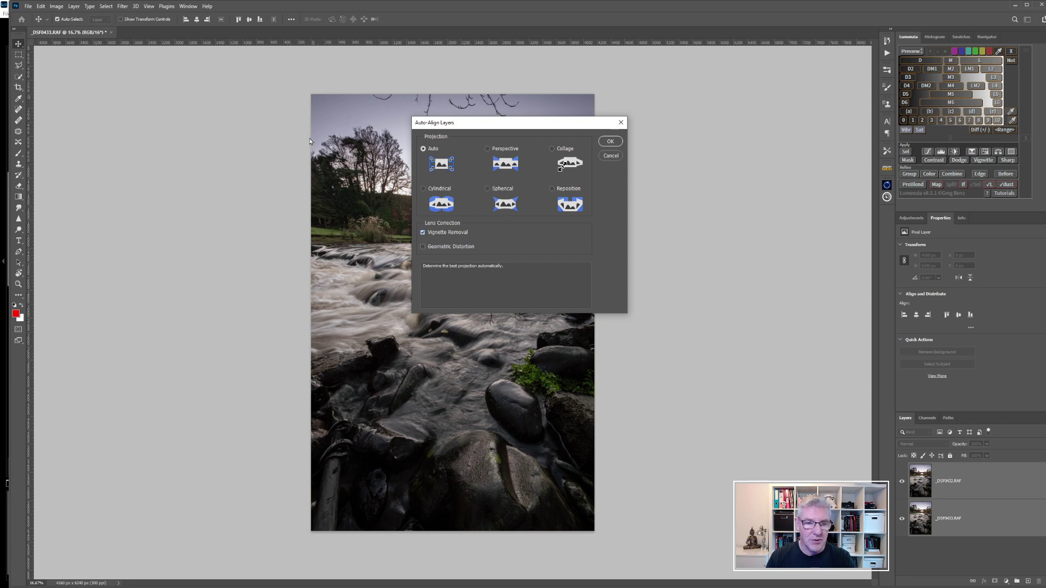
click(611, 142)
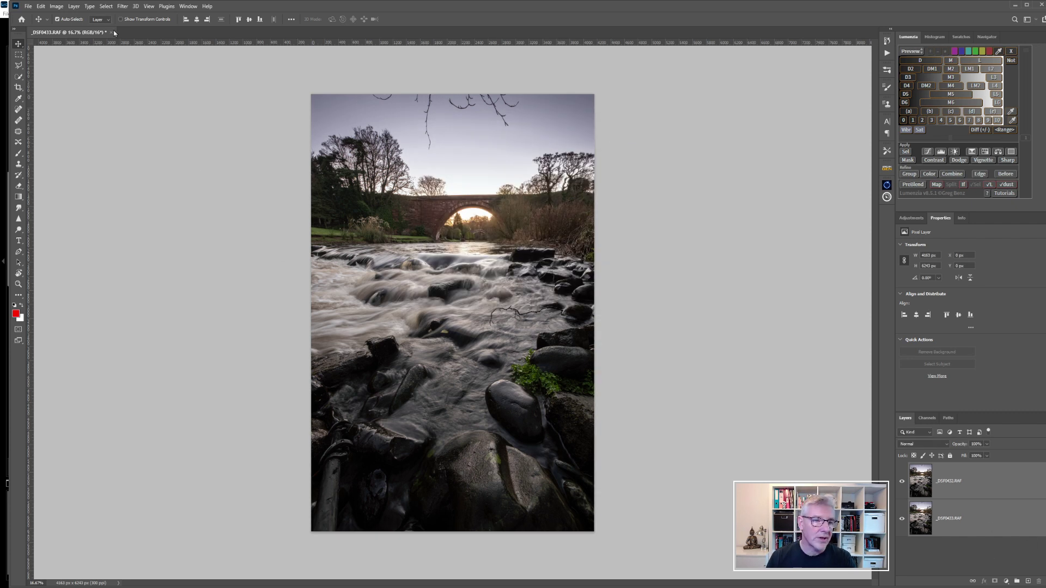
Auto-blend the two aligned layers with the Stack Images method and Seamless Tones and Colors.
click(40, 6)
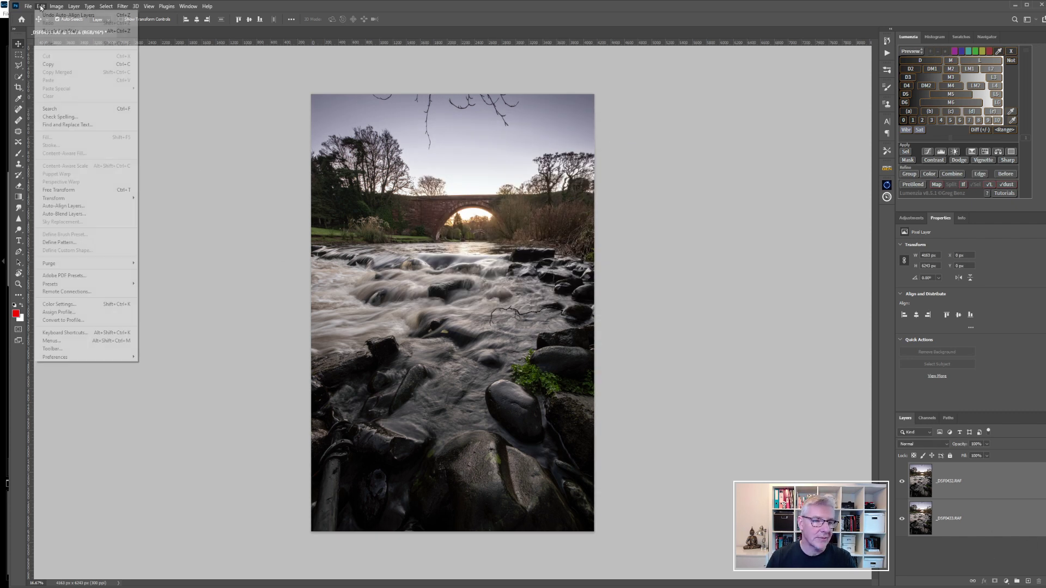
click(99, 215)
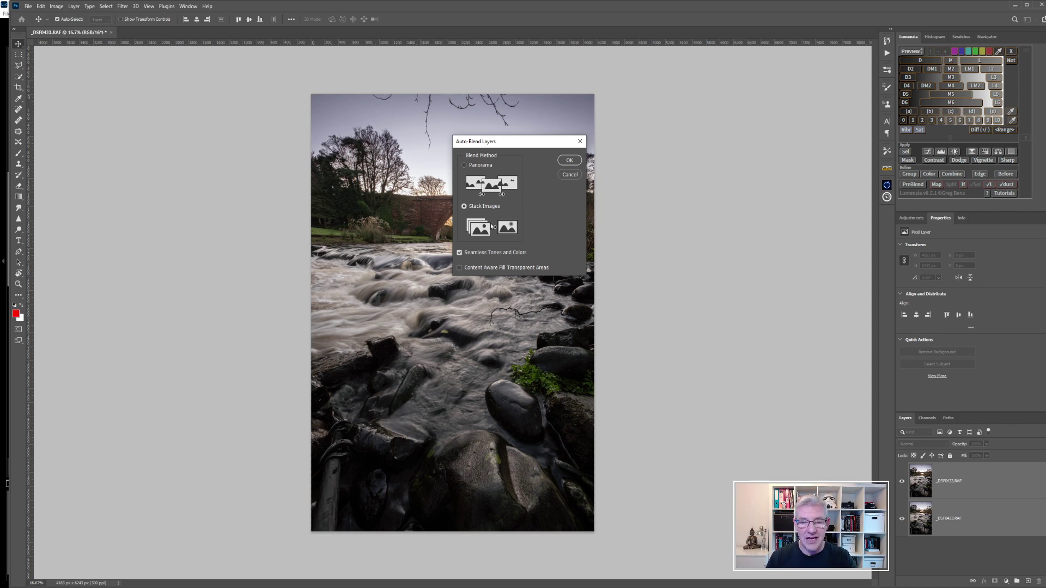
click(569, 161)
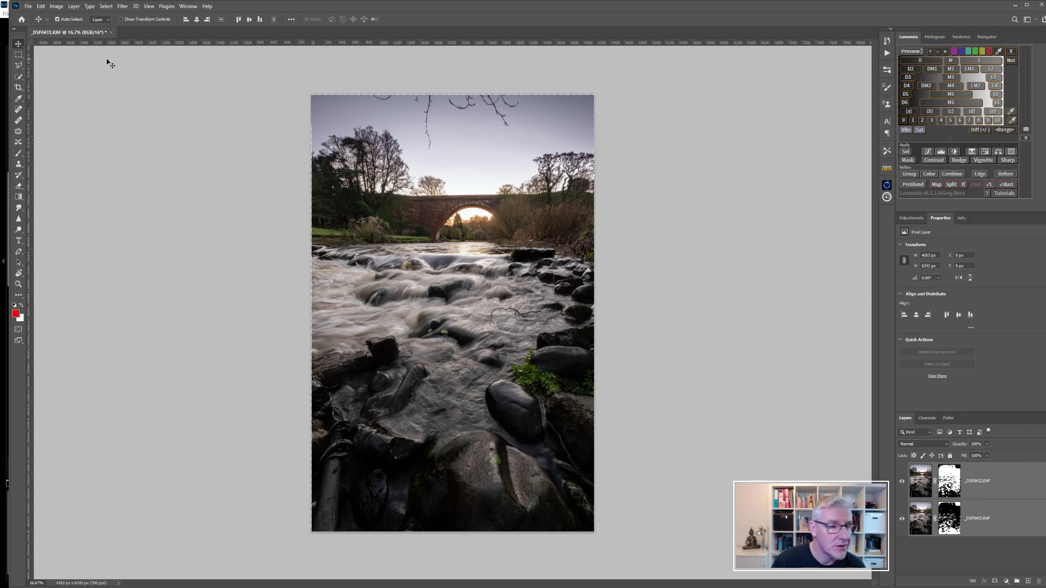
Clear the fixed crop ratio and trim a thin strip off all four image edges, to about 4079 × 6163 px.
click(19, 88)
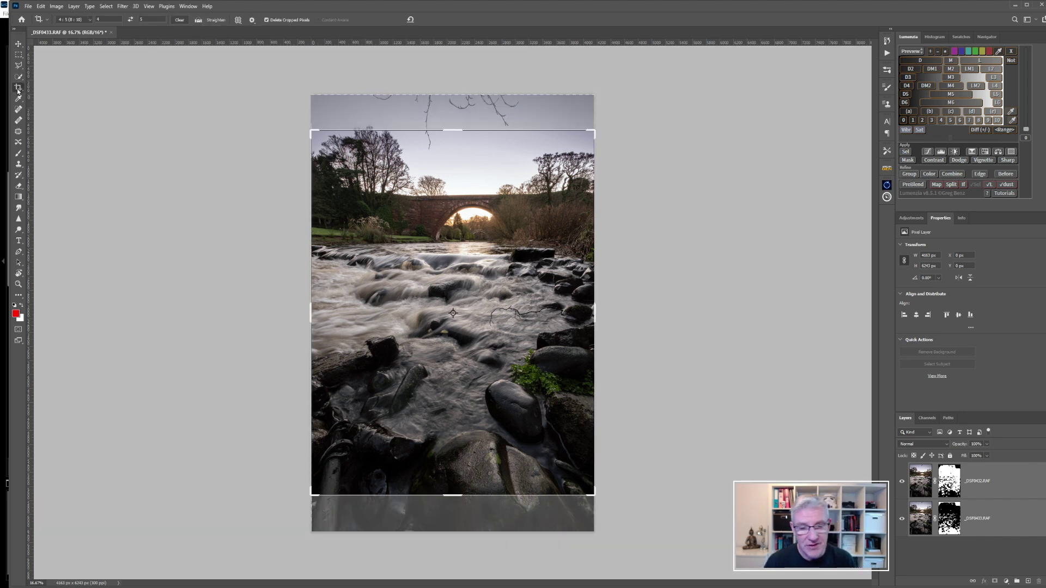
click(180, 19)
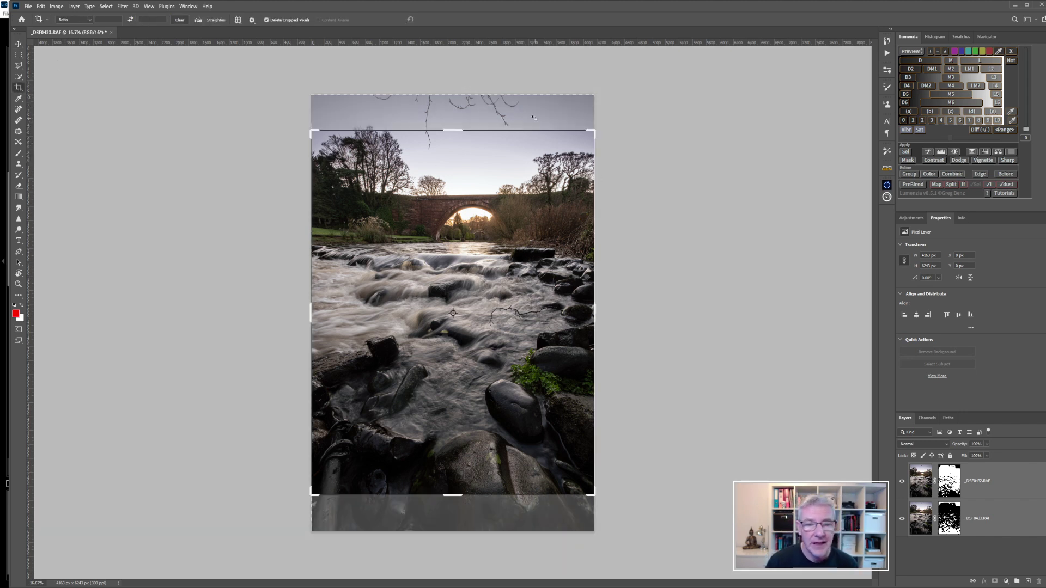
drag(455, 124, 452, 116)
drag(453, 512, 453, 529)
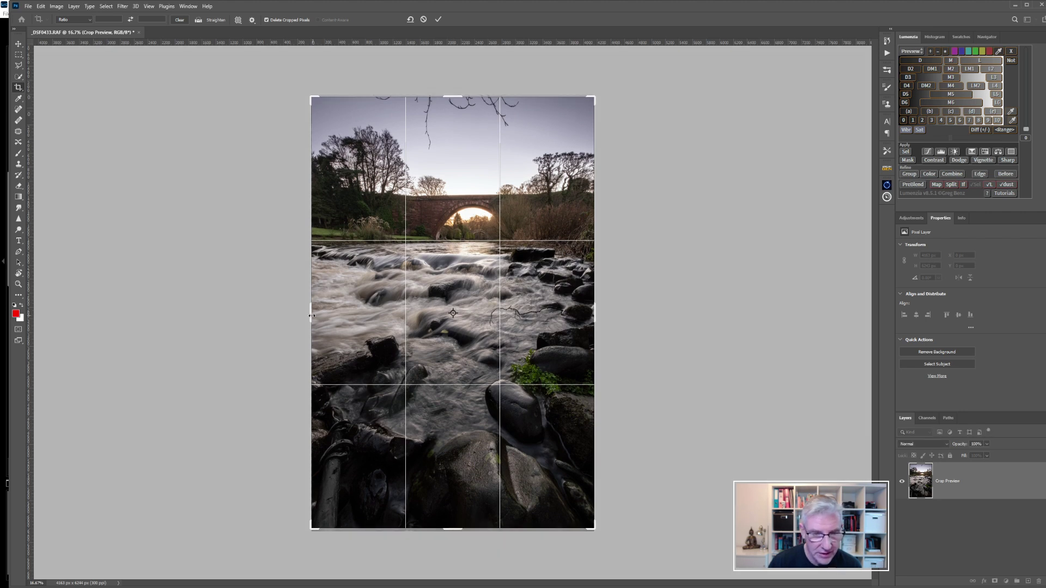
drag(313, 316, 312, 316)
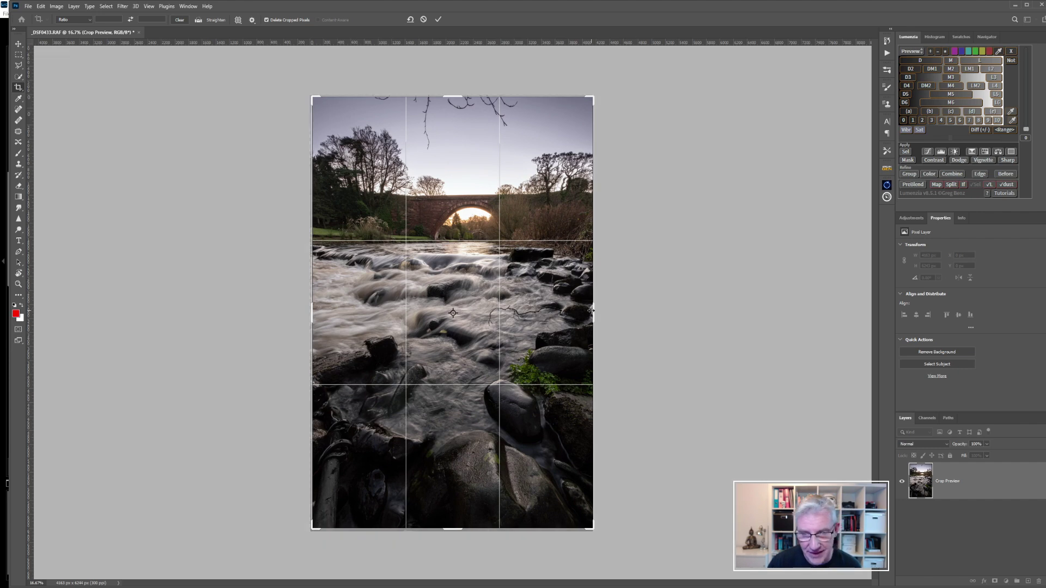
drag(591, 311, 590, 312)
key(Return)
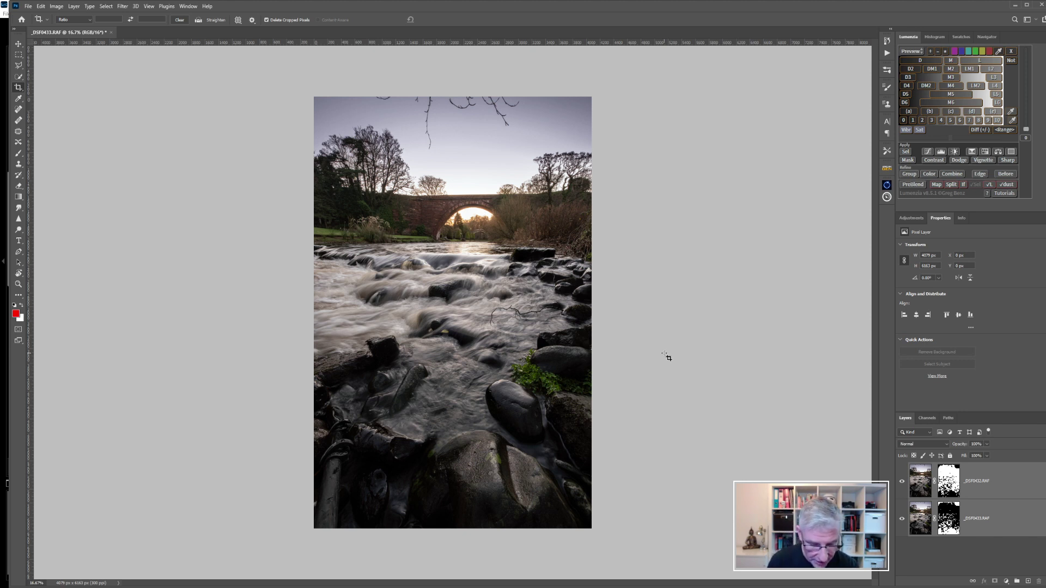
Stamp the visible layers into a new layer and heal away the two small leftmost twigs along the sky's upper edge with the Spot Healing Brush.
key(ctrl+shift+alt+e)
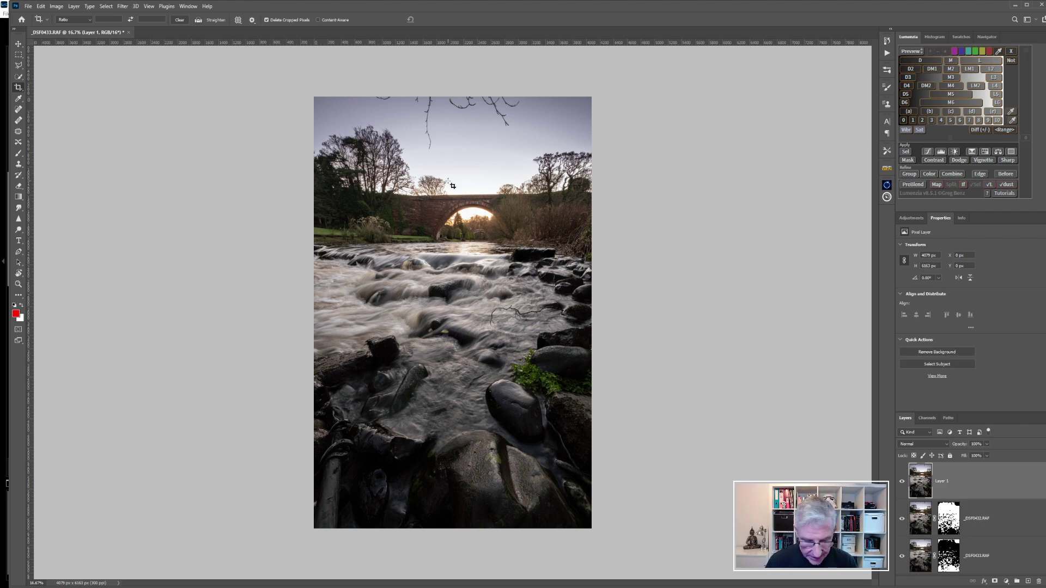
key(z)
drag(445, 138, 512, 233)
key(c)
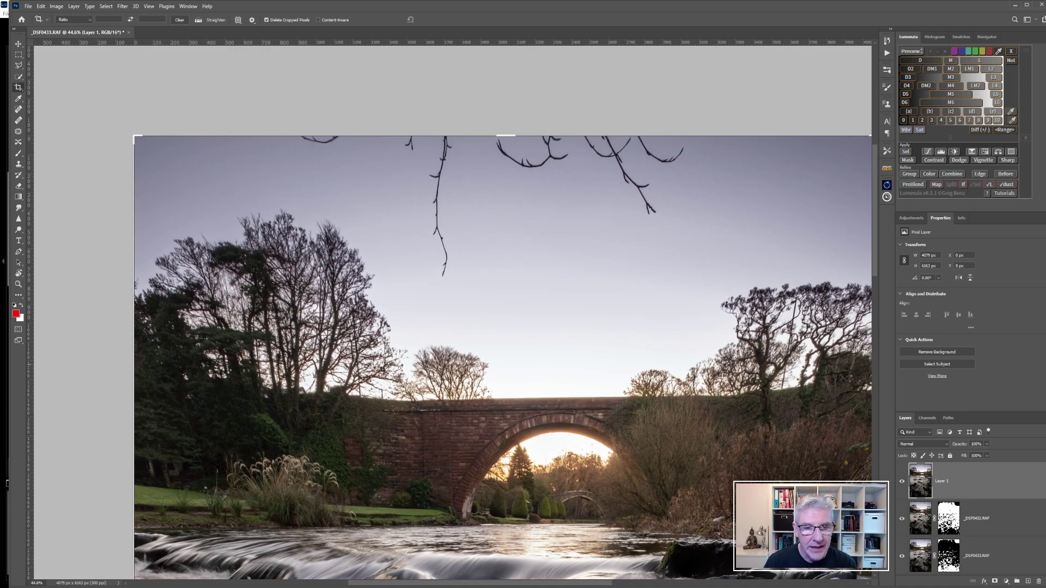
click(18, 43)
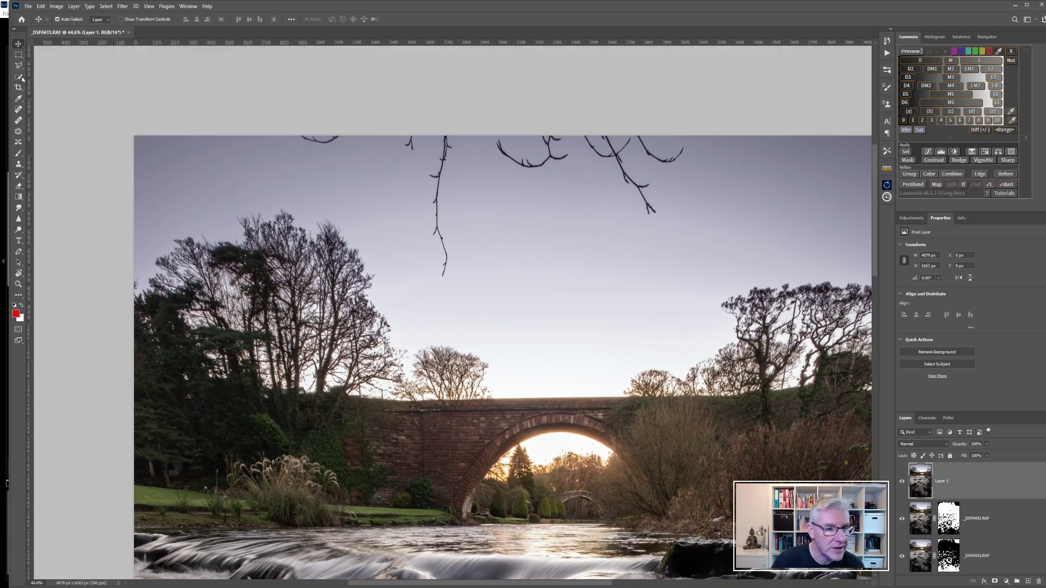
click(19, 110)
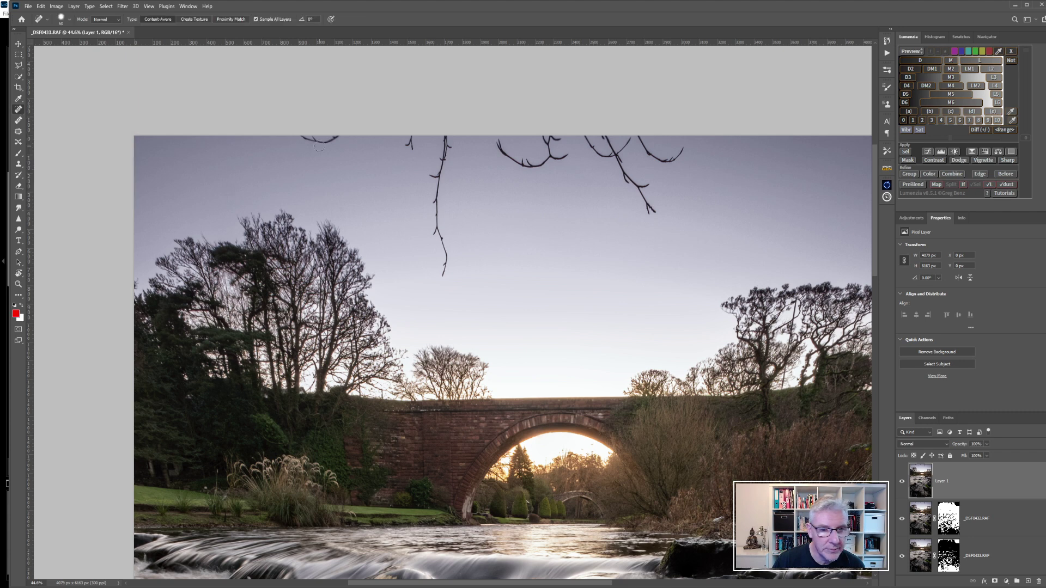
mouse_move(300, 137)
mouse_down()
mouse_move(340, 139)
mouse_move(302, 140)
mouse_up()
drag(413, 141, 403, 155)
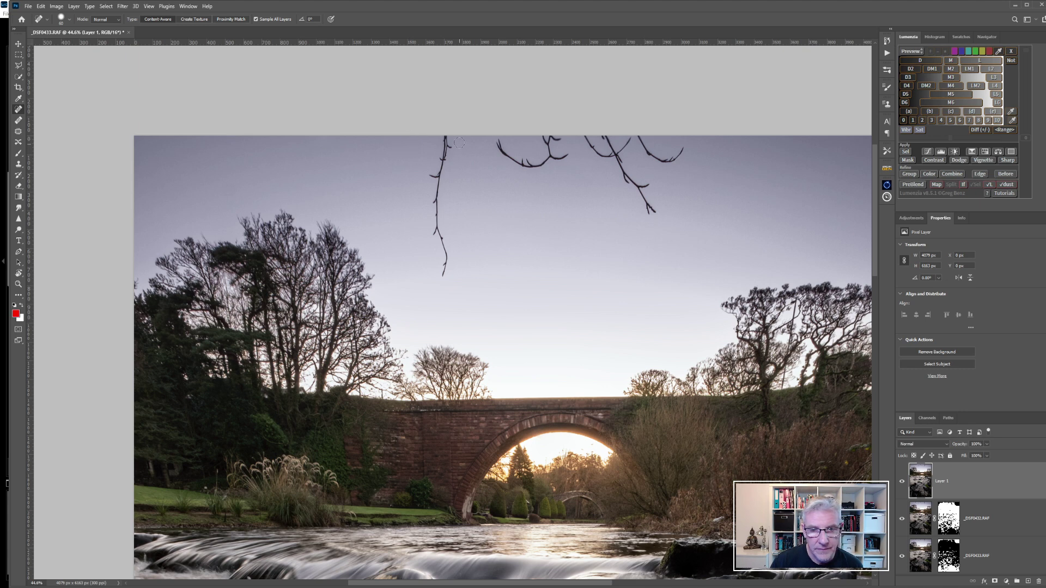
Enlarge the healing brush and remove the long hanging branch and the remaining branches from the top of the sky.
key(bracketright)
key(bracketright)
key(bracketright)
key(bracketright)
mouse_move(445, 137)
mouse_down()
mouse_move(433, 179)
mouse_move(445, 285)
mouse_up()
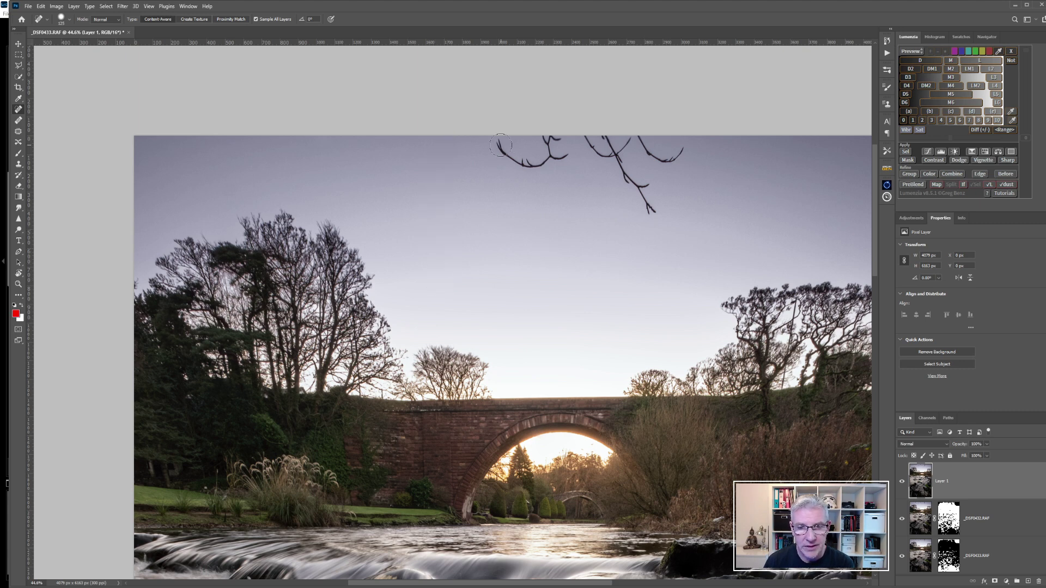
mouse_move(570, 136)
mouse_down()
mouse_move(552, 135)
mouse_move(558, 155)
mouse_move(483, 143)
mouse_up()
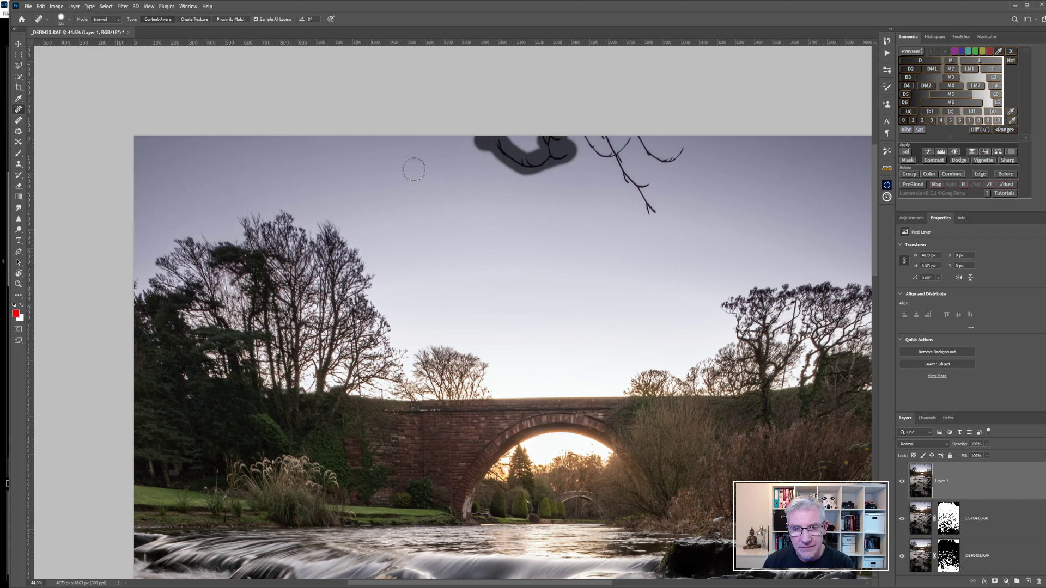
mouse_move(604, 151)
mouse_down()
mouse_move(631, 141)
mouse_move(601, 139)
mouse_move(688, 151)
mouse_move(662, 162)
mouse_move(624, 154)
mouse_move(653, 221)
mouse_up()
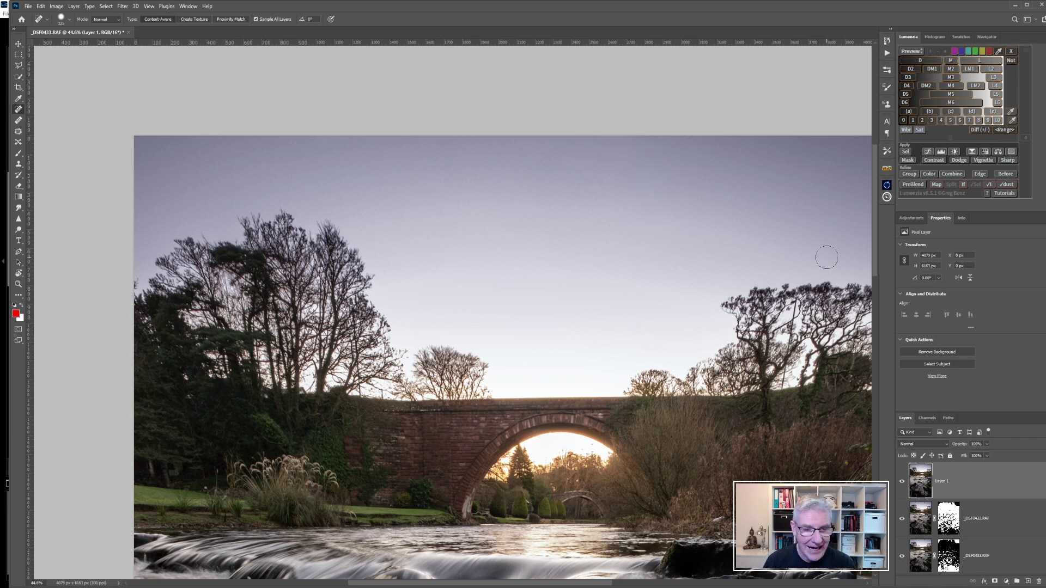
key(ctrl+0)
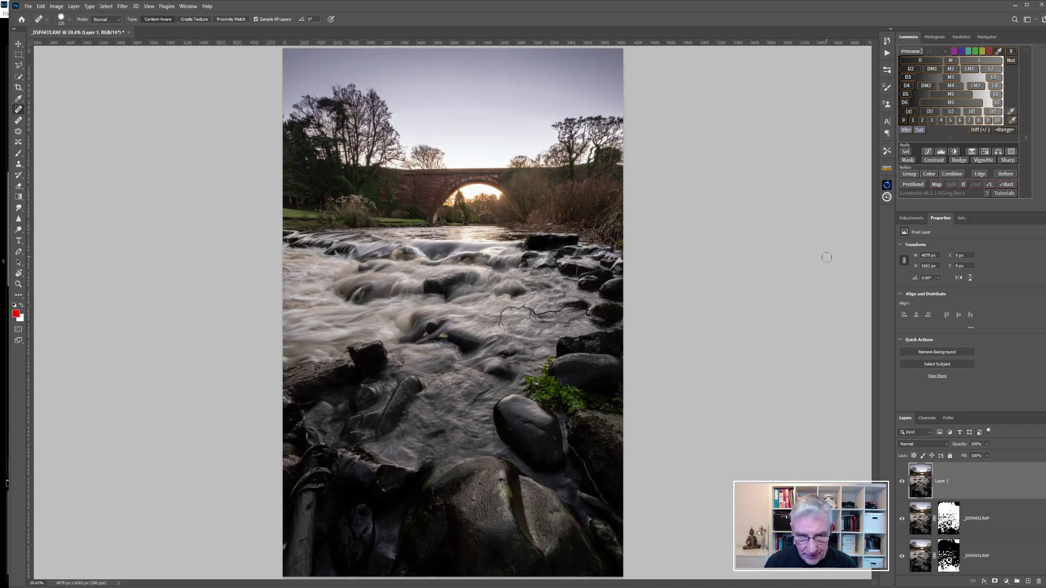
Heal away the long crooked twig that reaches across the water from the mossy rock with the Spot Healing Brush.
key(f)
key(f)
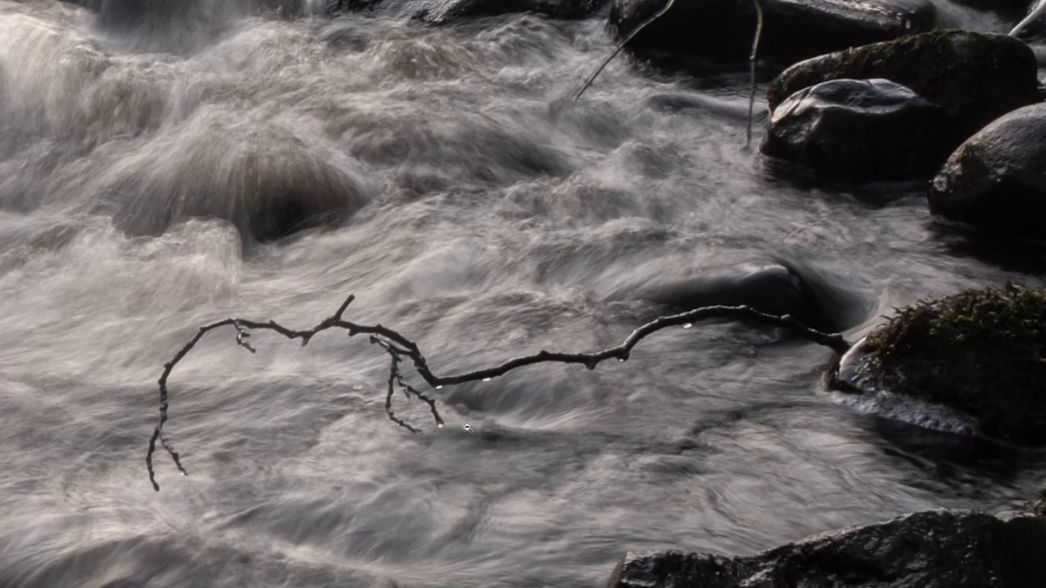
mouse_move(155, 479)
mouse_down()
mouse_move(240, 324)
mouse_move(629, 336)
mouse_up()
mouse_move(807, 351)
mouse_down()
mouse_move(714, 318)
mouse_move(613, 334)
mouse_up()
drag(803, 335, 850, 343)
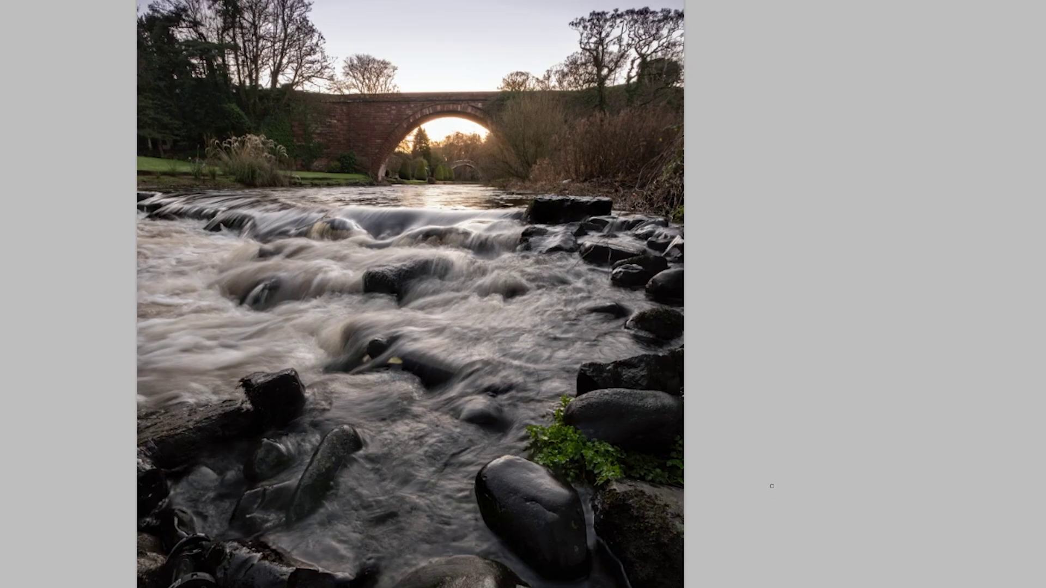
Remove the forked twig hanging over the rocks and water below the large dark boulder, including its upper stem.
click(613, 258)
alt+click(613, 257)
click(613, 257)
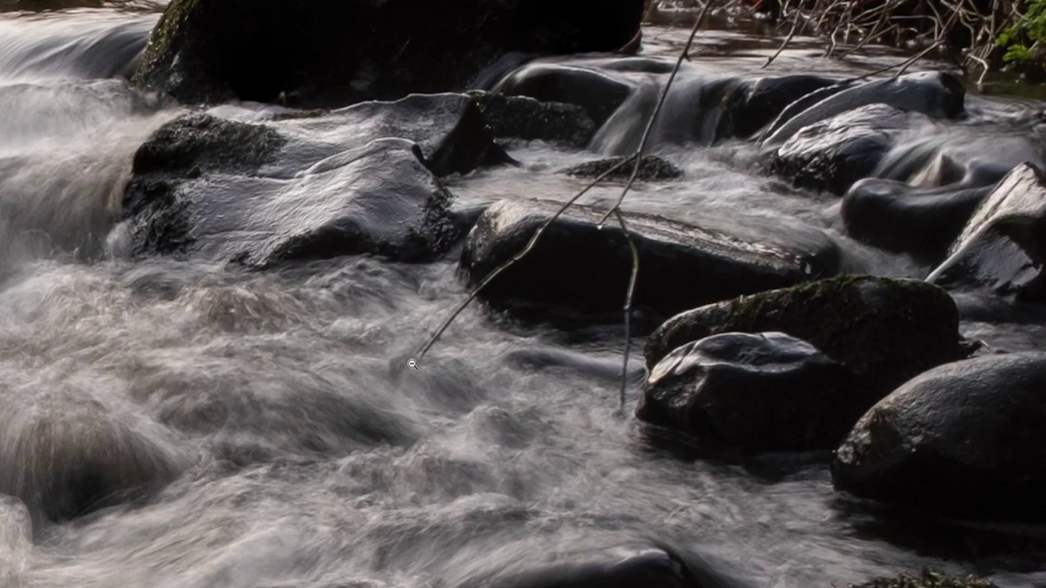
drag(628, 252, 621, 391)
drag(555, 223, 425, 352)
drag(628, 256, 626, 238)
mouse_move(557, 216)
mouse_down()
mouse_move(605, 224)
mouse_move(624, 197)
mouse_move(575, 200)
mouse_up()
mouse_move(681, 61)
mouse_down()
mouse_move(639, 152)
mouse_move(593, 182)
mouse_up()
drag(681, 79, 689, 35)
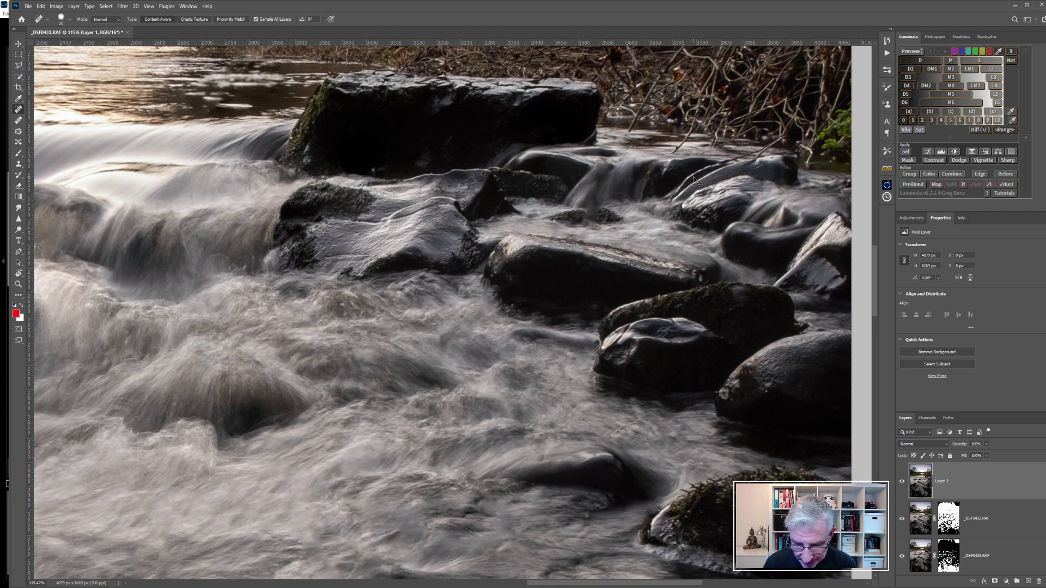
Save the retouched image and switch back to Lightroom Classic.
key(ctrl+0)
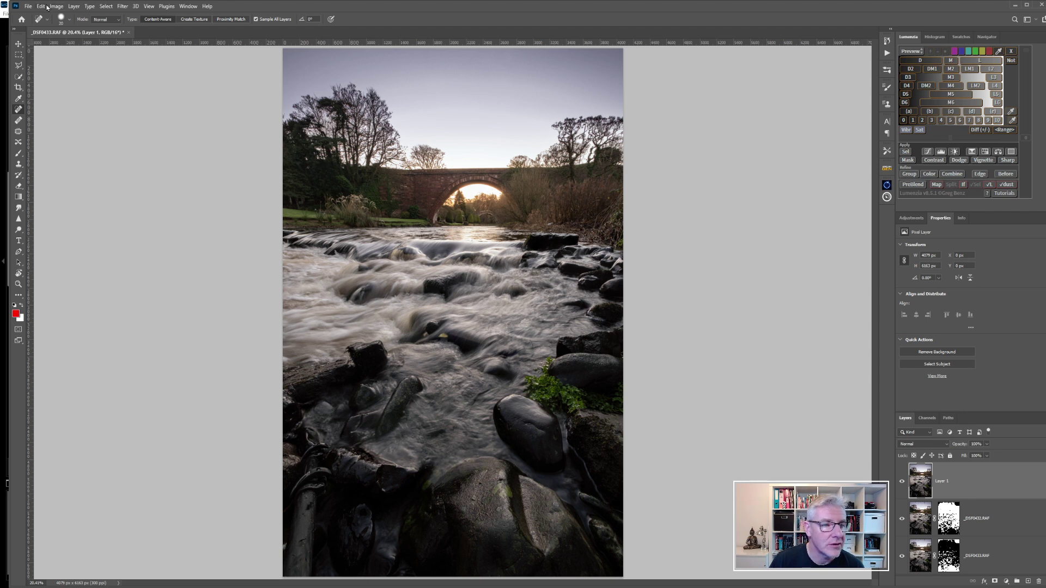
click(28, 6)
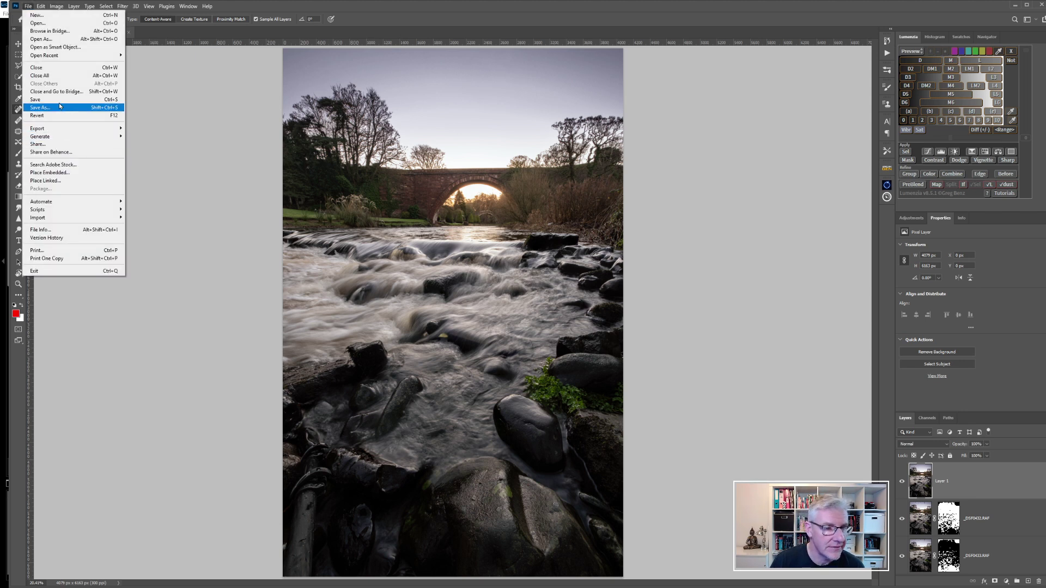
click(36, 100)
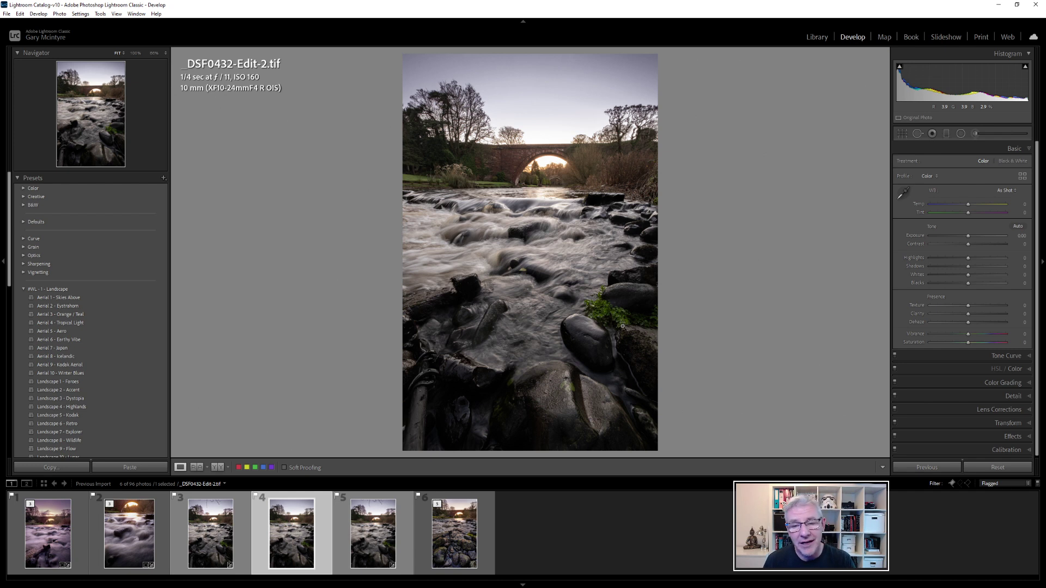
Draw a graduated filter over the sky from above the treetops down to the bridge and try a tint shift.
click(946, 134)
drag(537, 86, 537, 142)
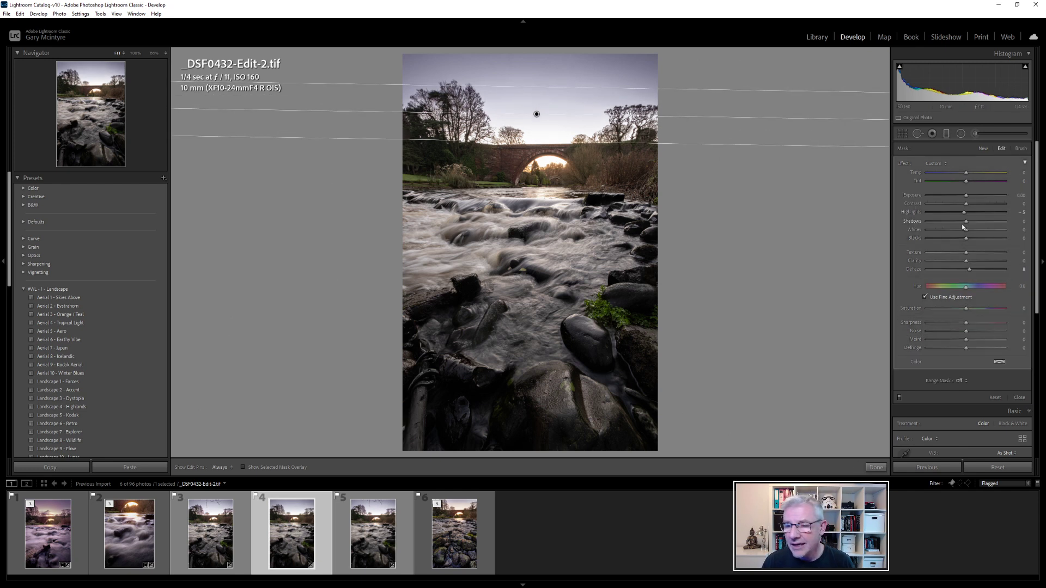
drag(968, 184, 976, 184)
key(ctrl+z)
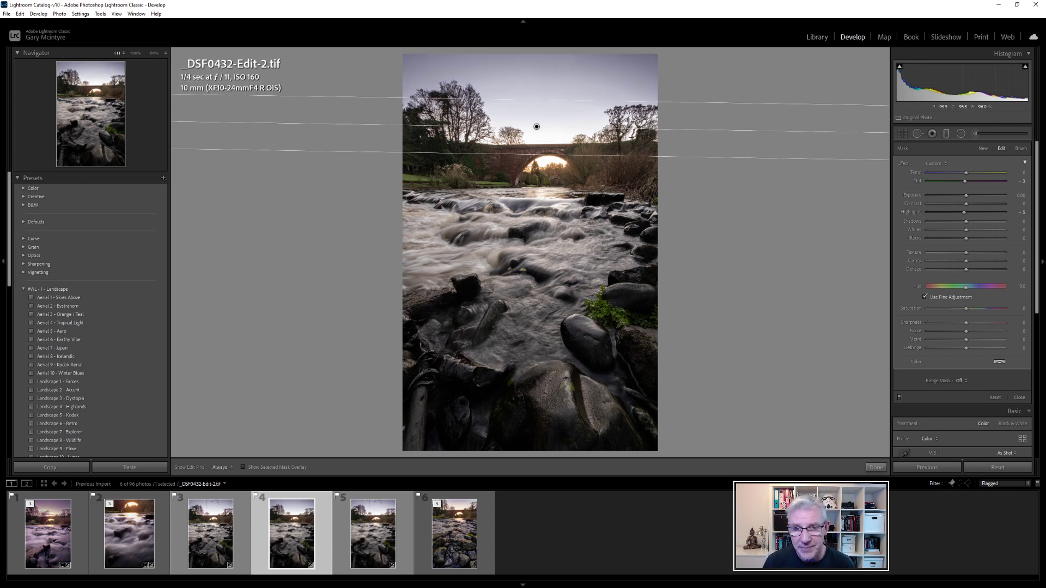
Limit the graduated filter with a luminance range mask set to 41/100, using the mask preview to judge the trees.
click(965, 383)
click(959, 413)
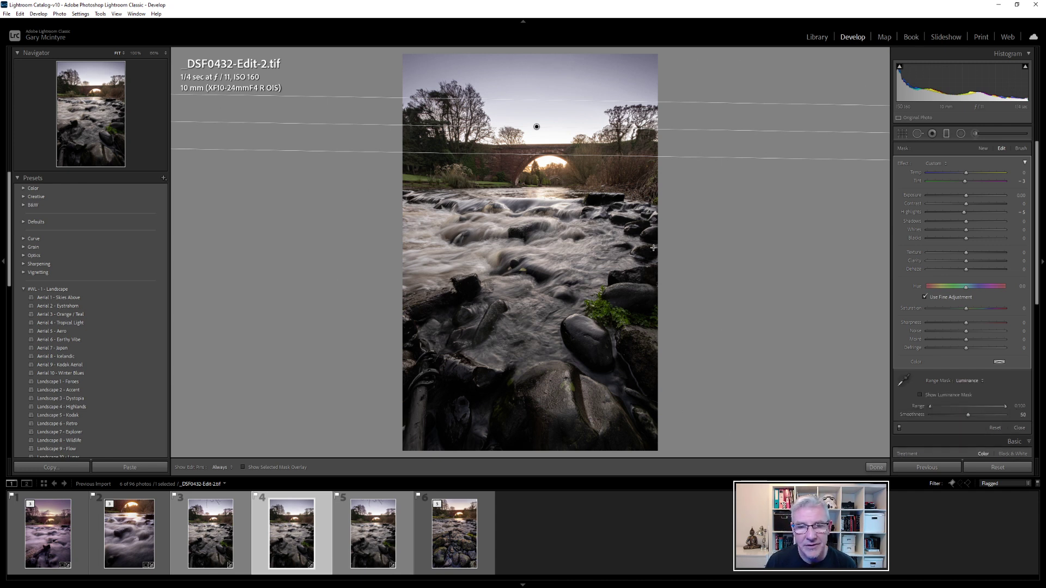
click(921, 396)
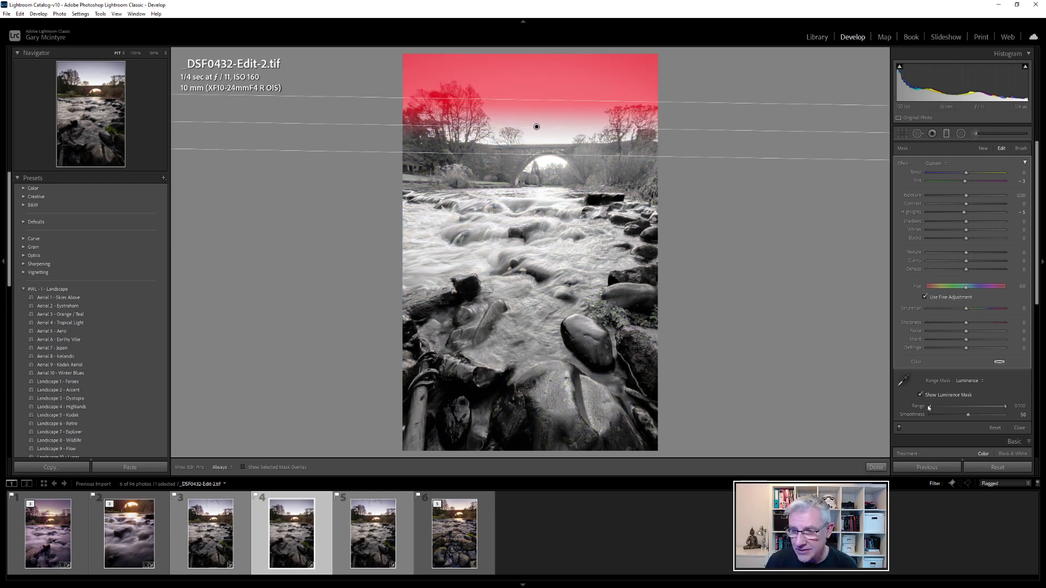
drag(934, 406, 959, 409)
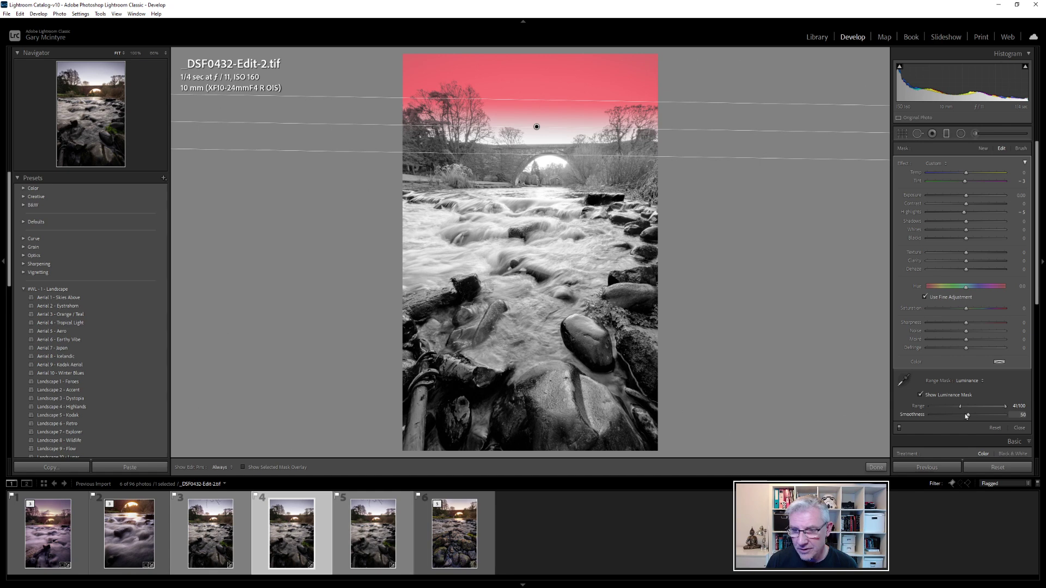
click(921, 395)
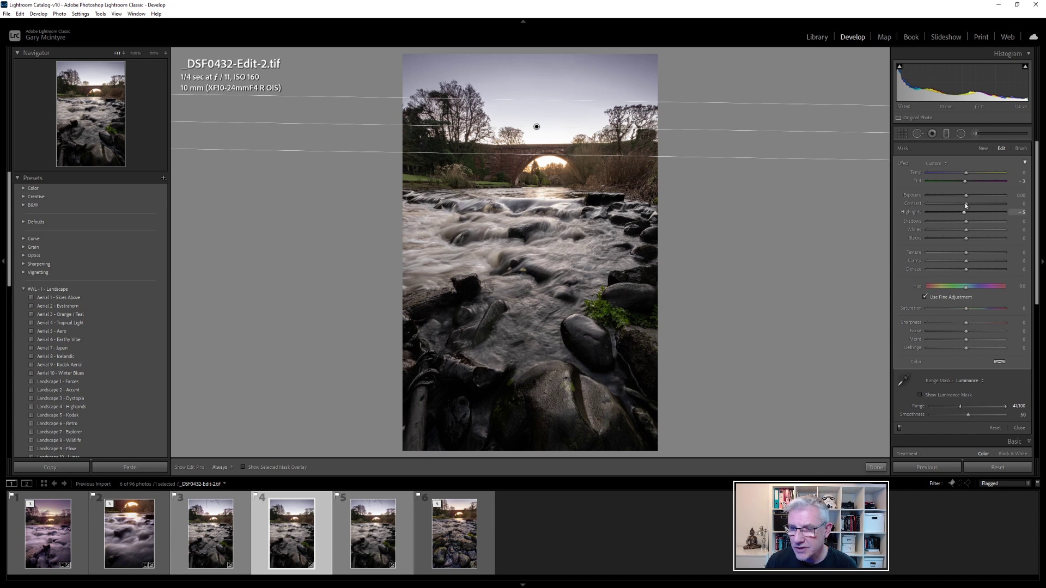
Set the sky filter's exposure to -0.34 and its tint to 18, and close the filter.
drag(966, 198, 964, 198)
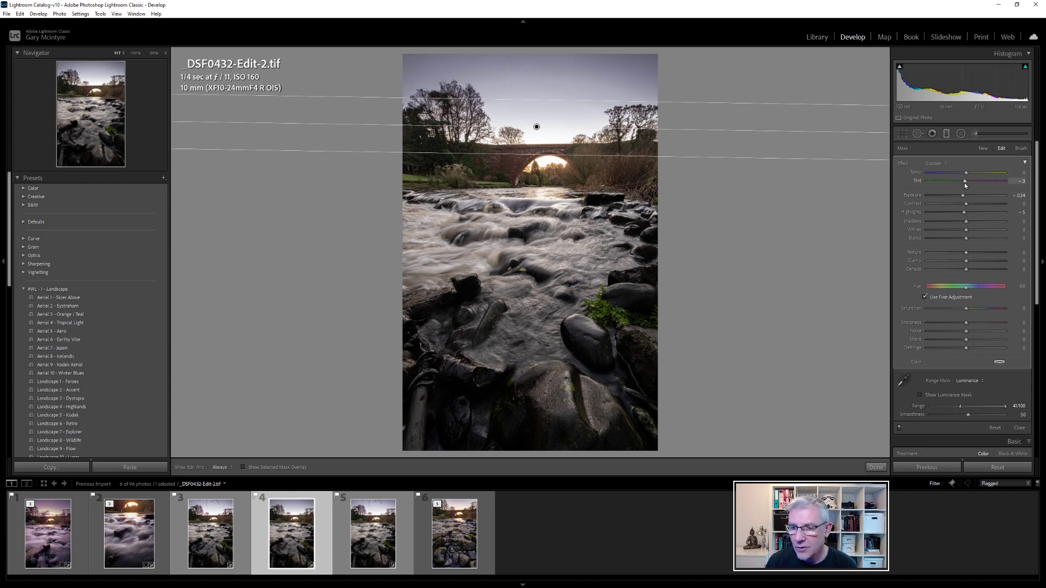
drag(966, 184, 969, 183)
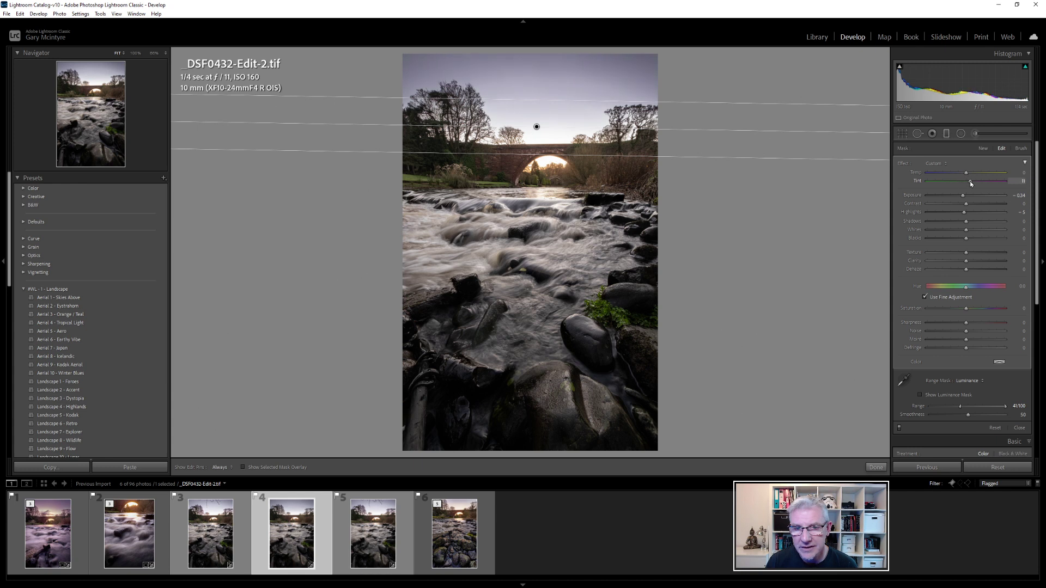
drag(972, 184, 975, 184)
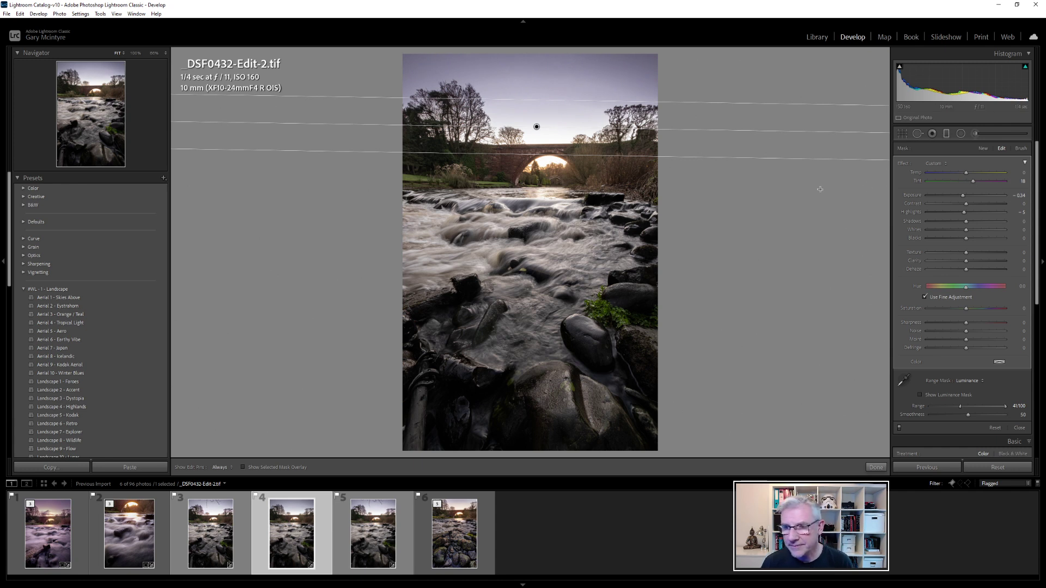
click(947, 134)
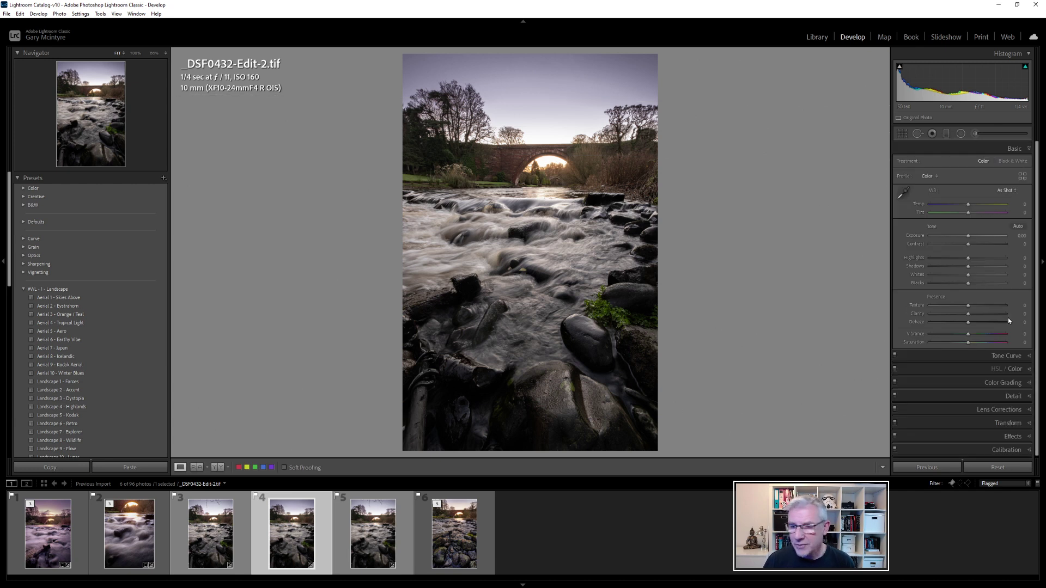
Raise the photo's shadows to +20 and open a copy with Lightroom adjustments in Luminar AI.
drag(969, 267, 976, 267)
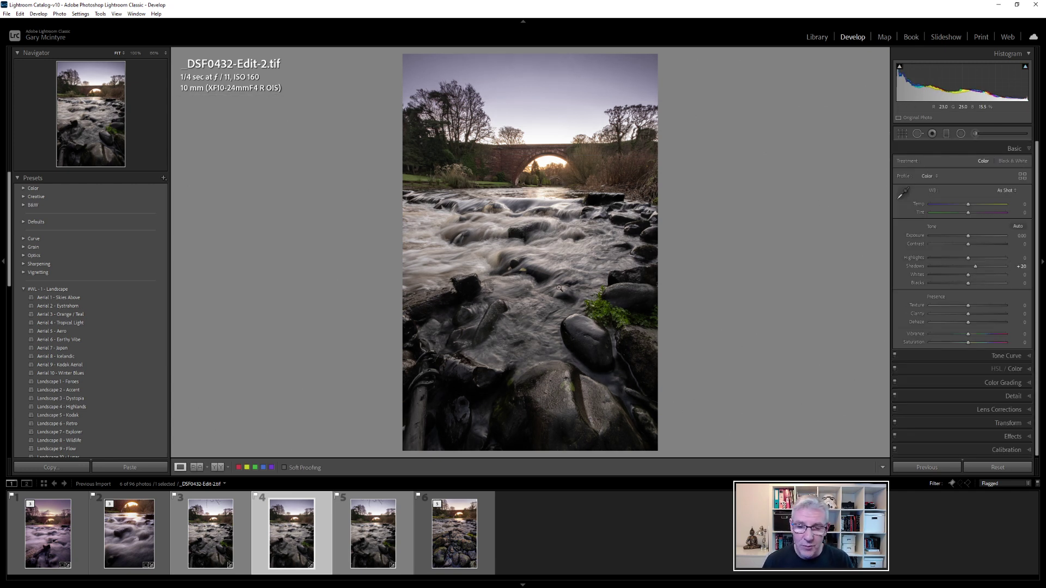
right_click(542, 252)
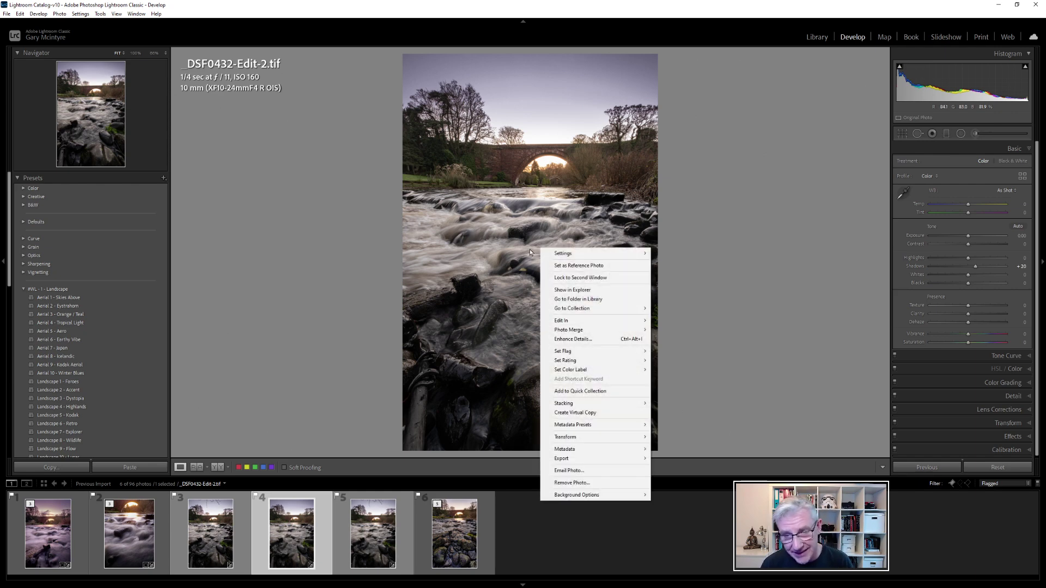
mouse_move(613, 323)
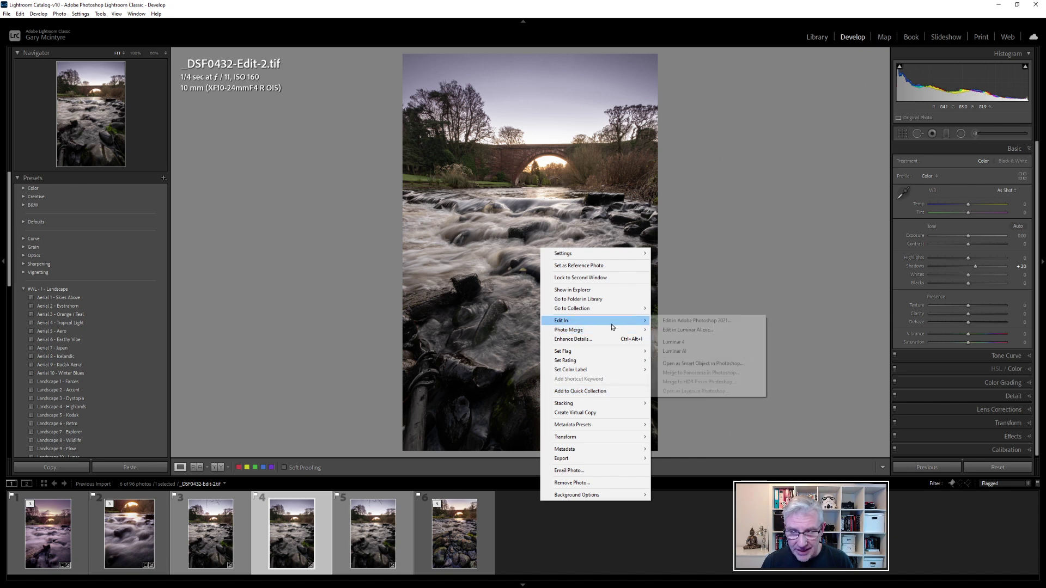
click(675, 354)
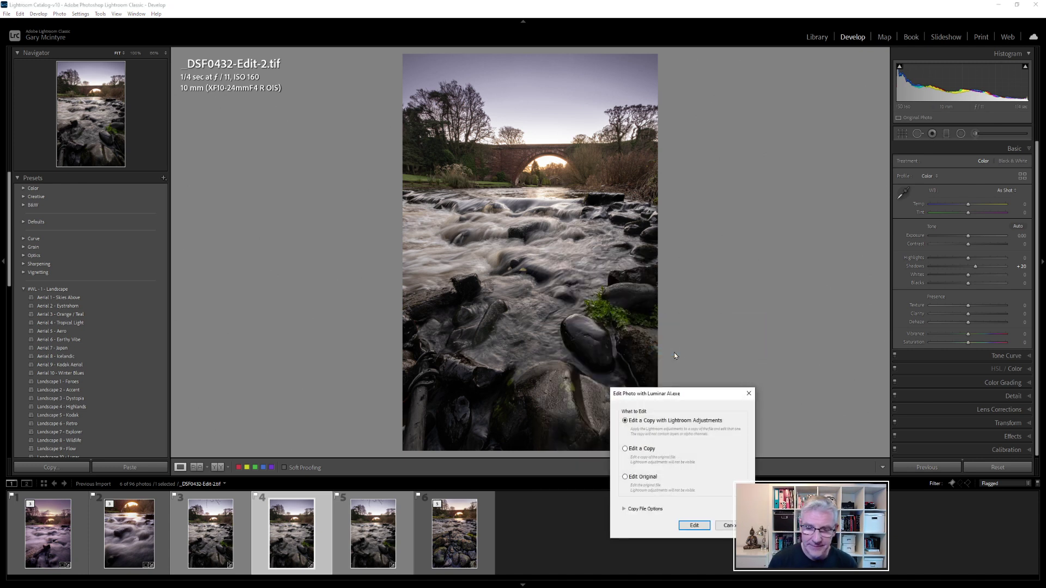
click(694, 525)
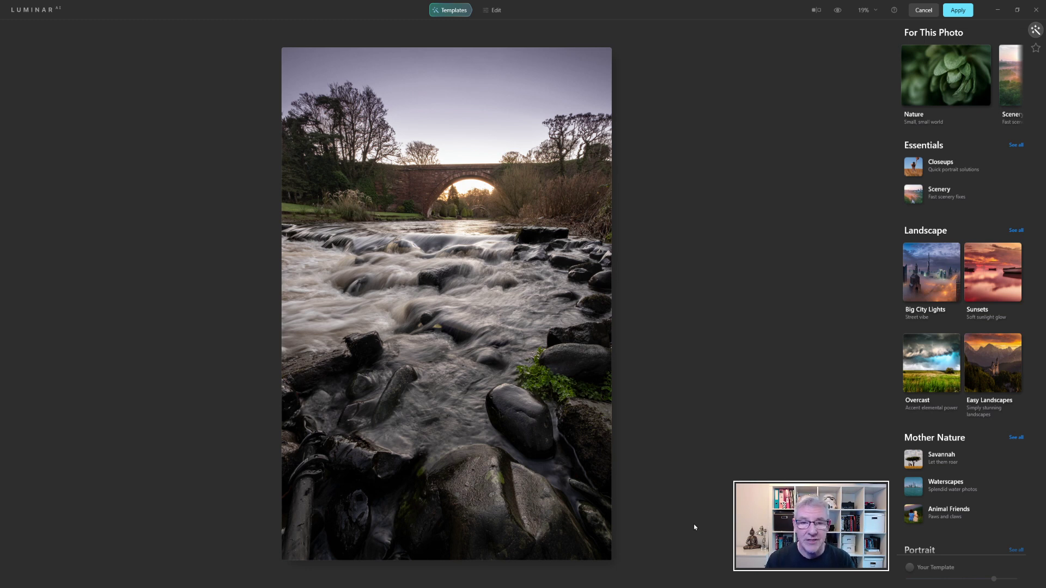
Set the Enhance AI accent to 15 in the editing tools and compare the photo with its original.
key(e)
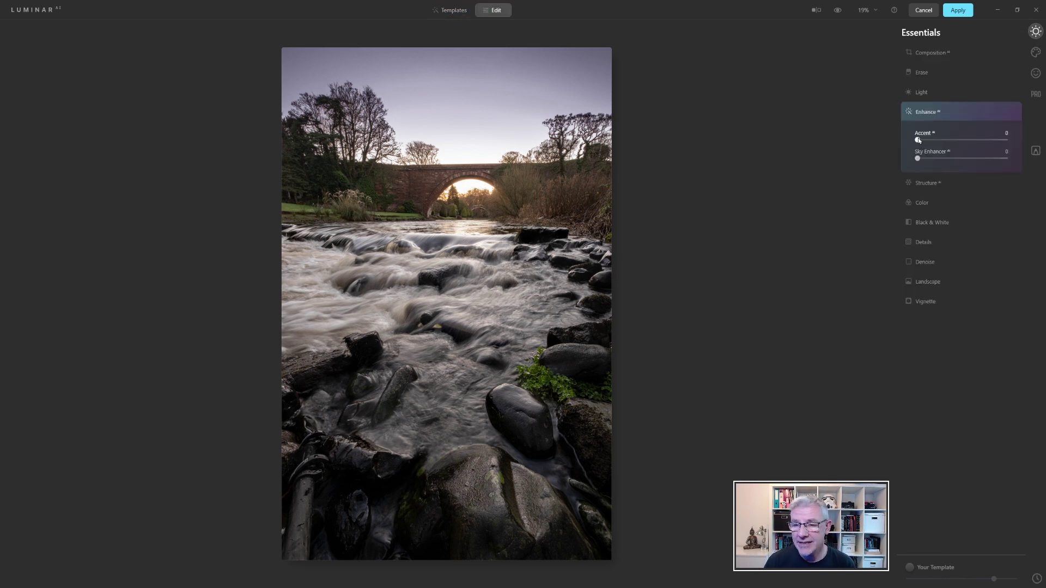
drag(918, 140, 932, 141)
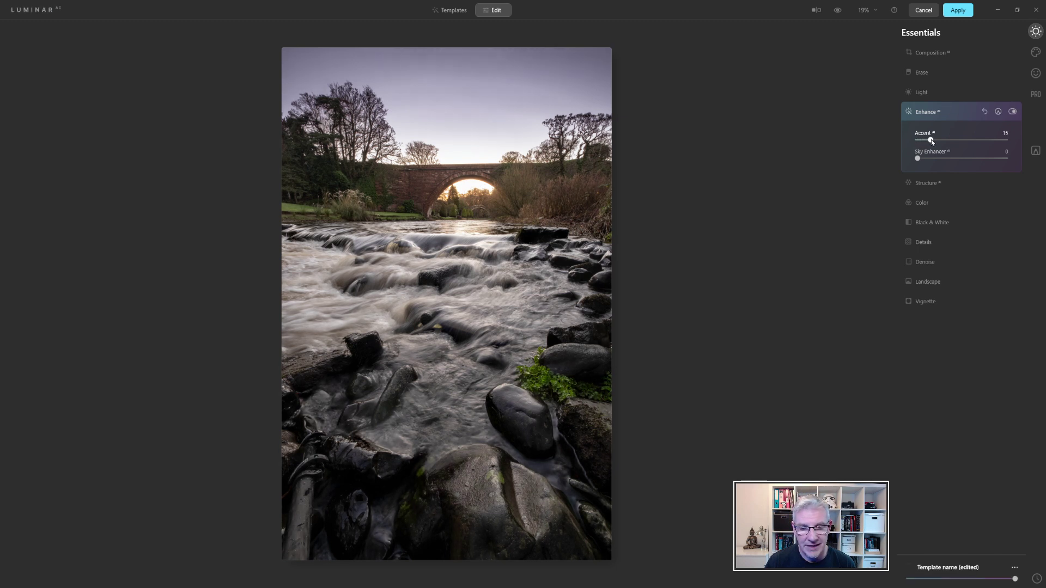
click(838, 11)
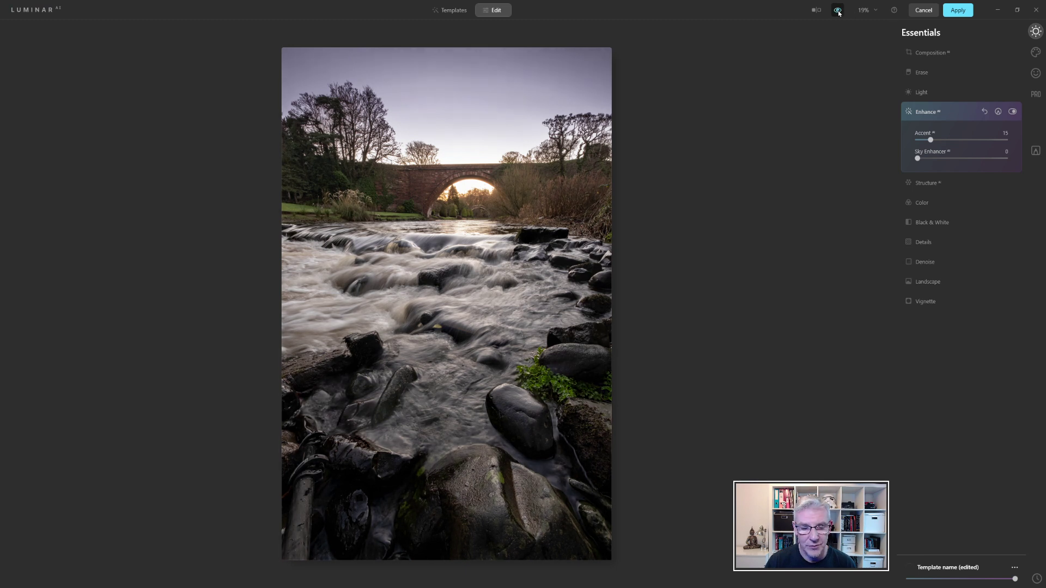
Set the Structure AI amount to 16 and paint its mask at 100 opacity over the river, rocks and banks.
click(927, 183)
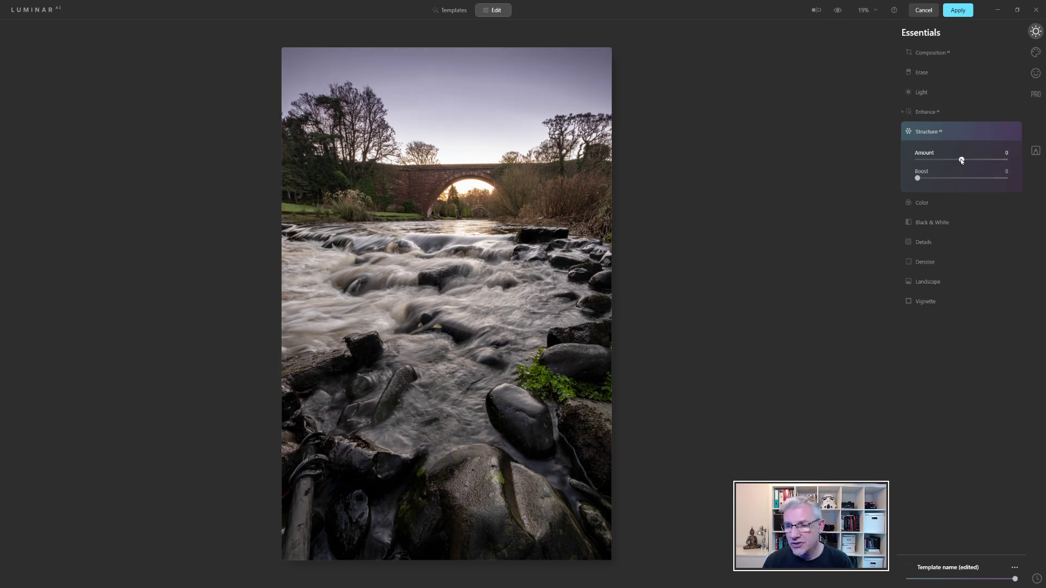
drag(962, 160, 970, 162)
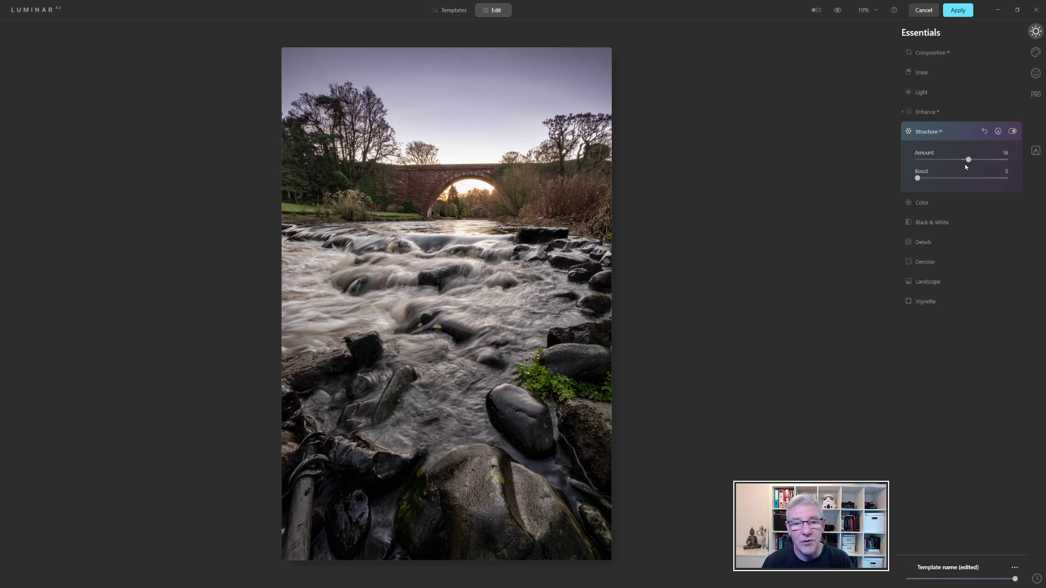
click(998, 133)
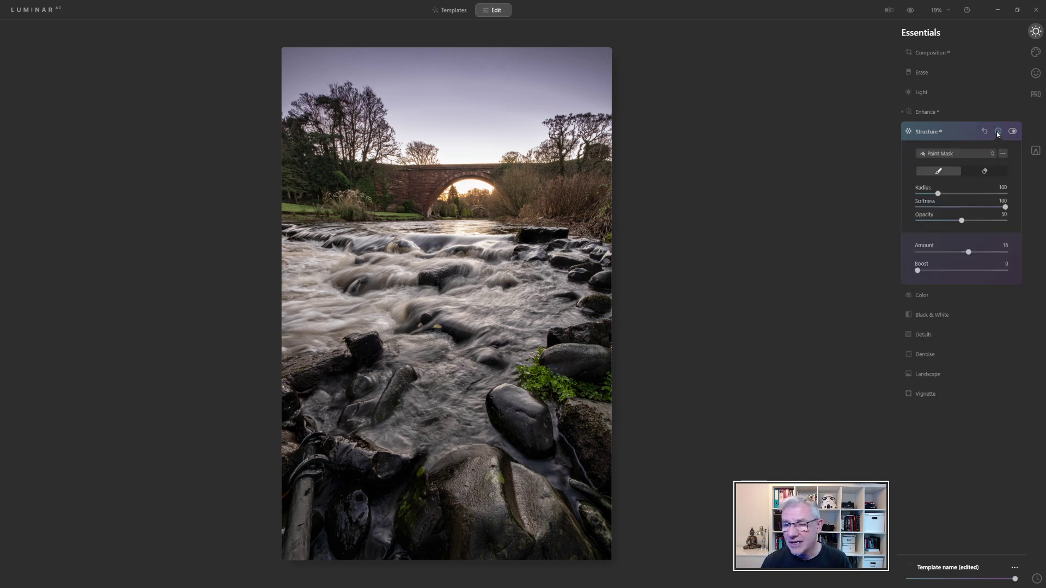
drag(960, 221, 1003, 223)
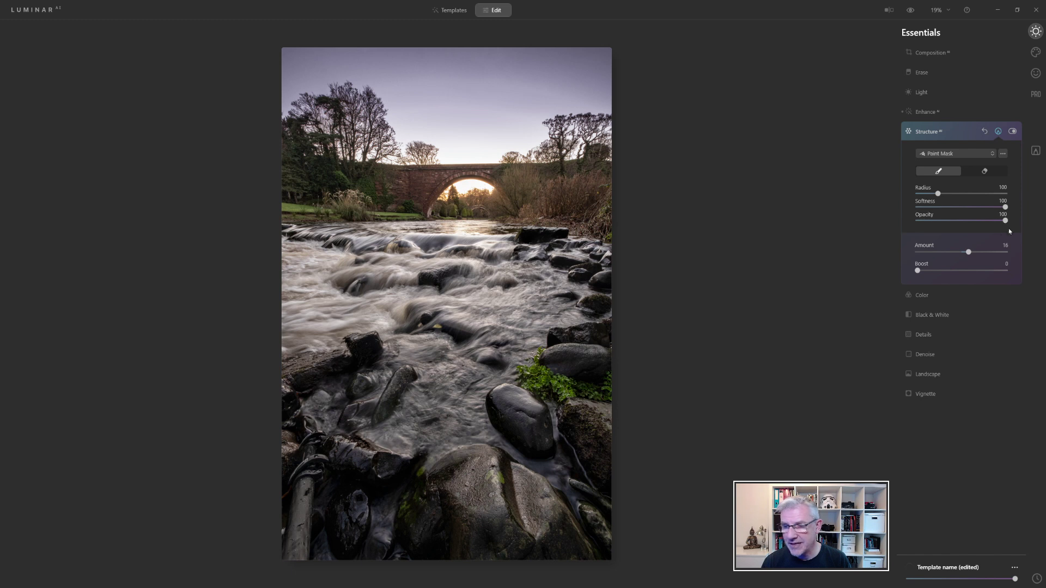
mouse_move(427, 250)
mouse_down()
mouse_move(379, 254)
mouse_move(523, 240)
mouse_move(311, 251)
mouse_move(604, 340)
mouse_move(504, 313)
mouse_move(271, 379)
mouse_move(303, 411)
mouse_move(572, 444)
mouse_move(484, 484)
mouse_move(243, 514)
mouse_move(514, 544)
mouse_move(245, 515)
mouse_move(583, 395)
mouse_up()
mouse_move(284, 189)
mouse_down()
mouse_move(406, 189)
mouse_move(406, 218)
mouse_move(423, 195)
mouse_move(406, 210)
mouse_move(425, 202)
mouse_move(446, 215)
mouse_move(518, 214)
mouse_move(517, 181)
mouse_move(561, 199)
mouse_move(584, 183)
mouse_move(605, 187)
mouse_move(590, 225)
mouse_move(591, 194)
mouse_up()
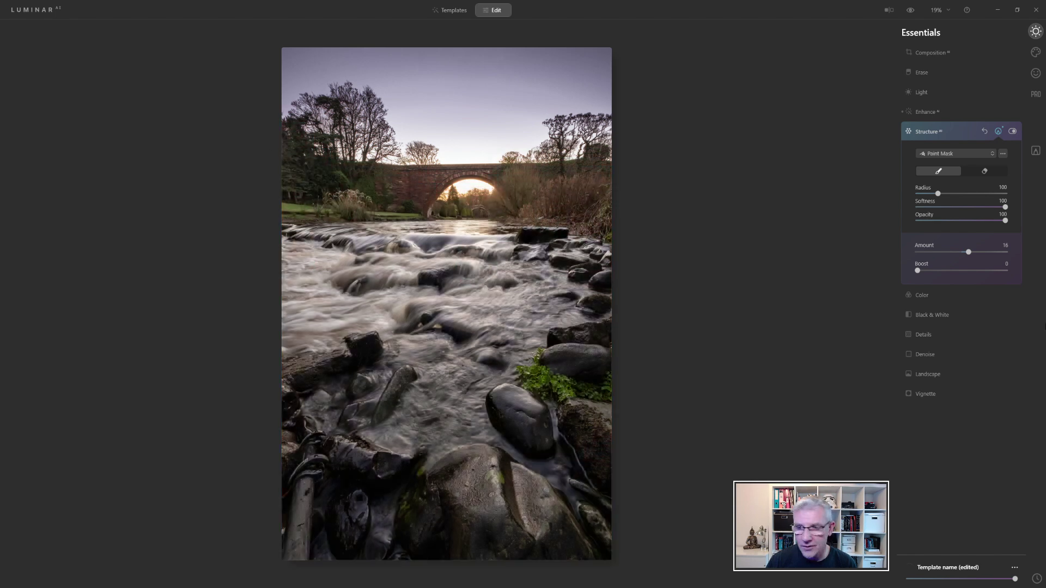
Extend the structure mask over the trees and bridge at 35 brush opacity, and compare before and after.
click(966, 221)
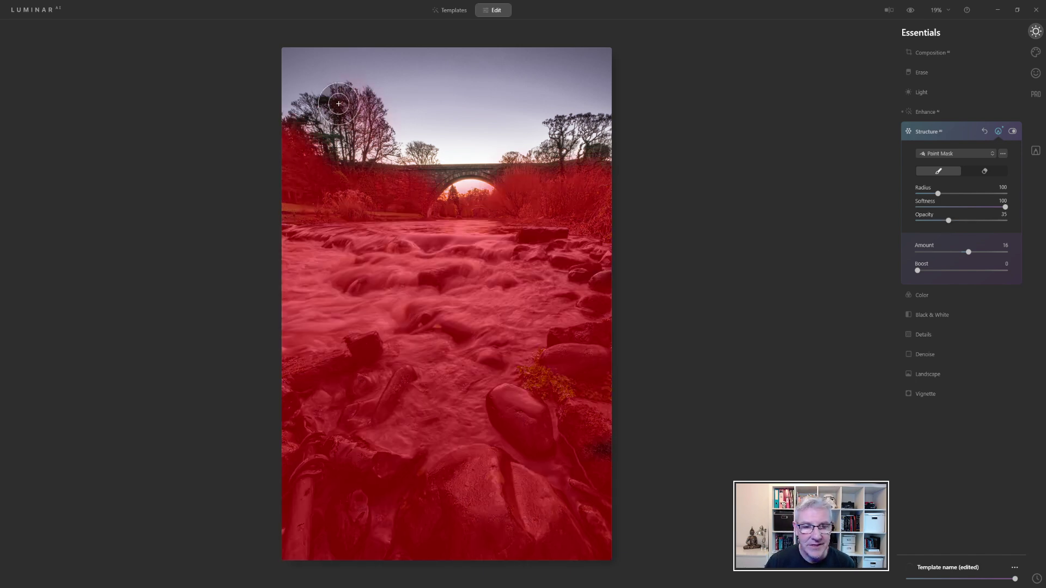
mouse_move(322, 168)
mouse_down()
mouse_move(420, 159)
mouse_move(418, 193)
mouse_move(568, 156)
mouse_up()
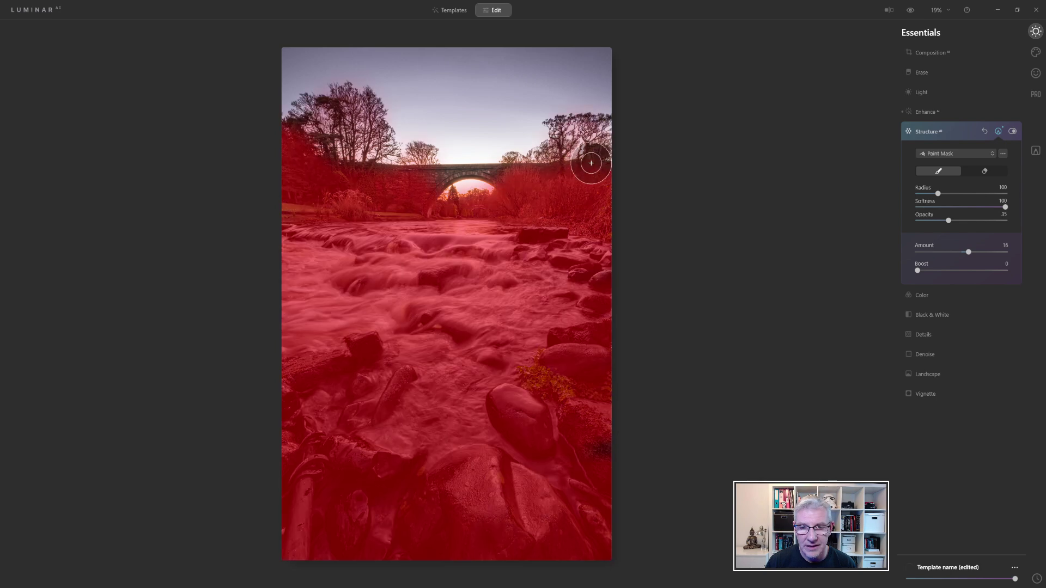
mouse_move(504, 171)
mouse_down()
mouse_move(525, 197)
mouse_move(570, 336)
mouse_up()
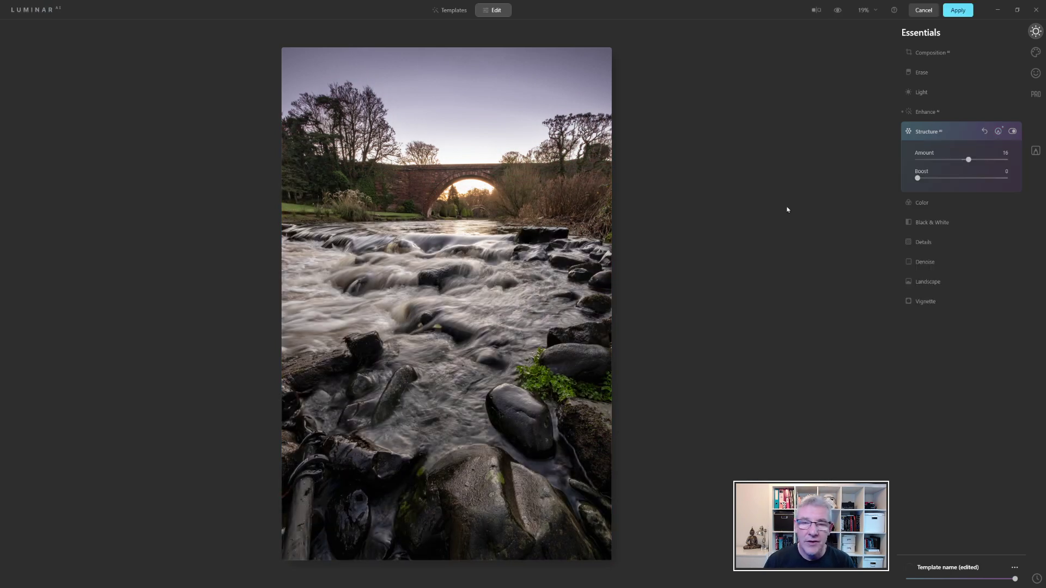
click(816, 10)
mouse_move(572, 315)
mouse_down()
mouse_move(322, 309)
mouse_move(570, 321)
mouse_up()
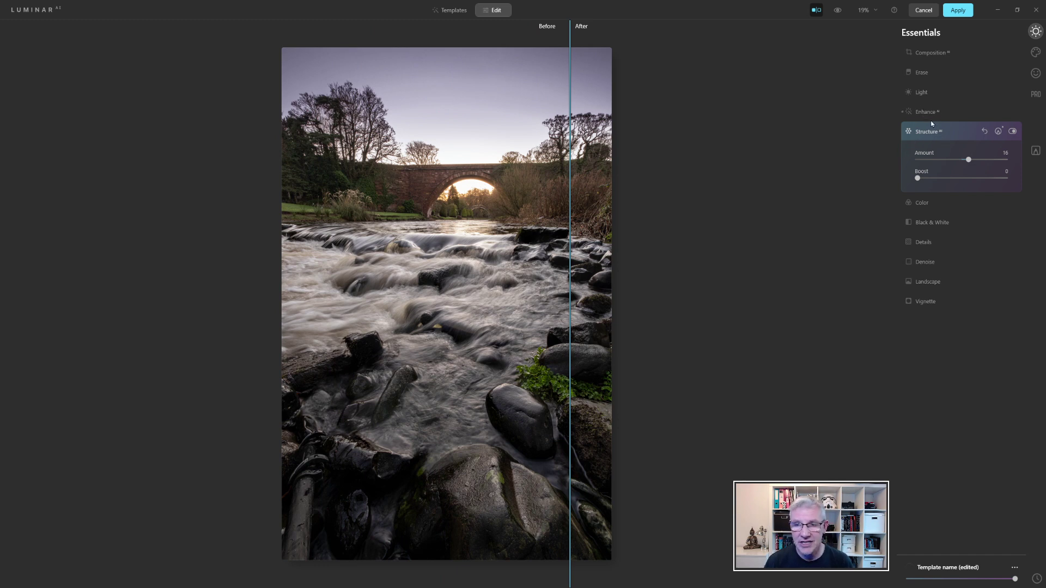
click(820, 12)
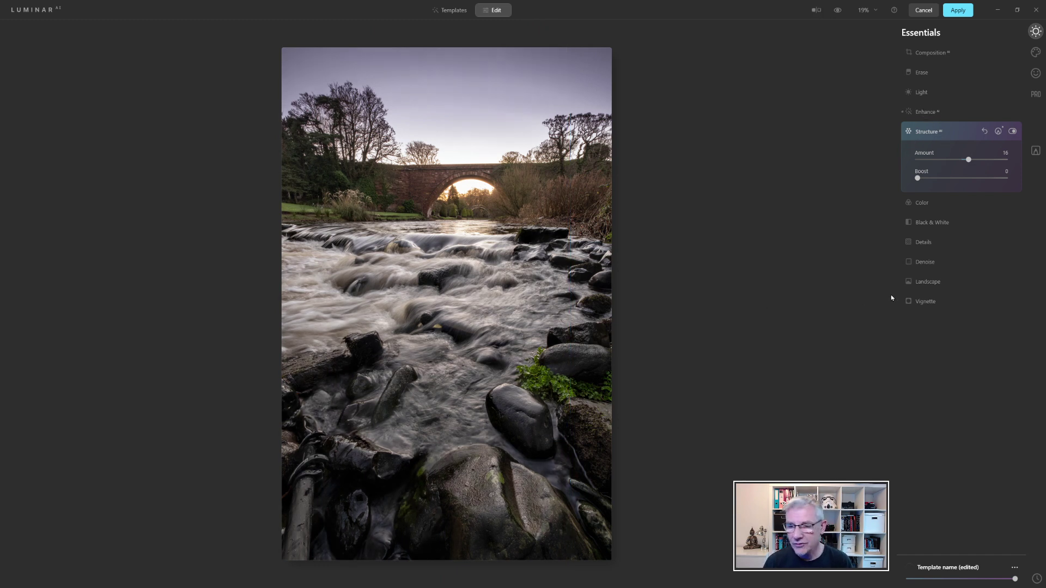
Set the Landscape Golden Hour amount to 7 and compare the photo before and after in split view.
click(926, 283)
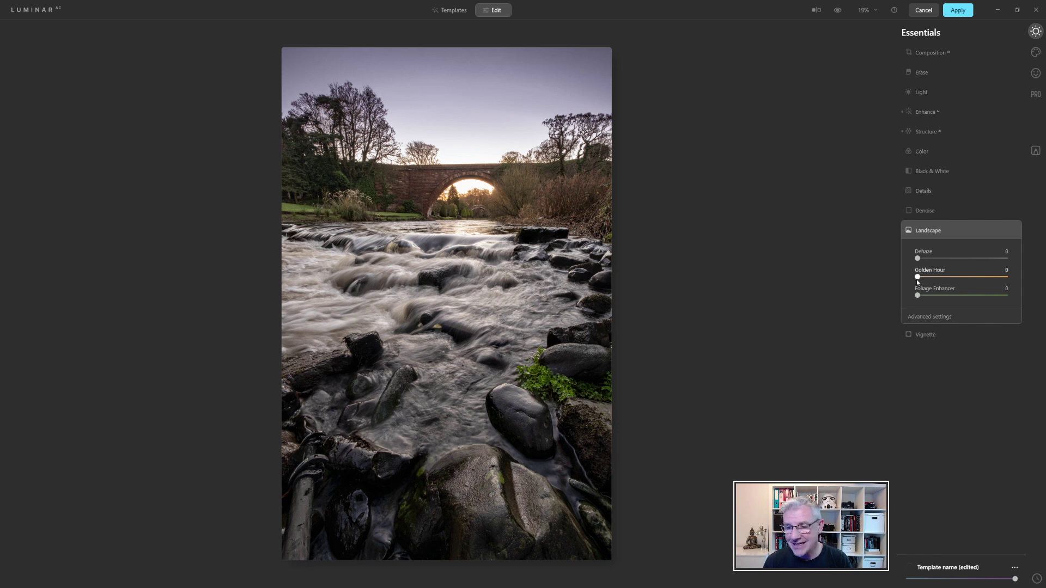
drag(919, 279, 925, 280)
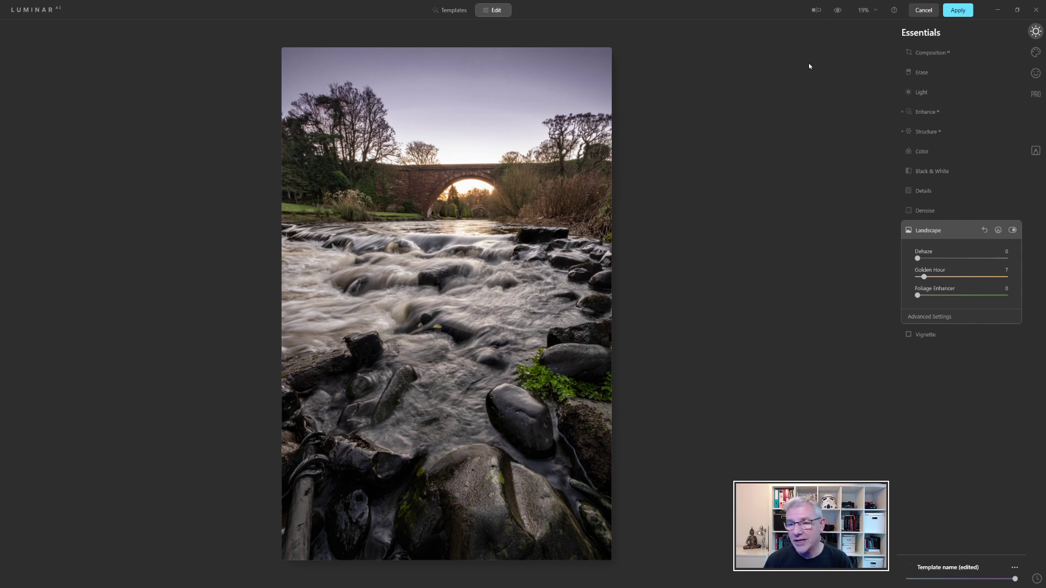
click(816, 10)
drag(576, 255, 627, 249)
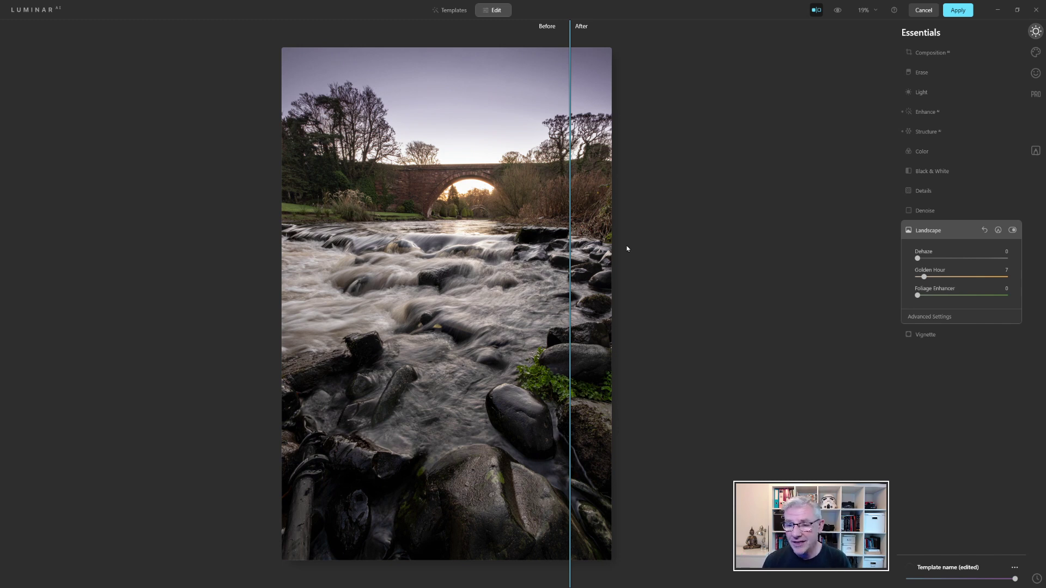
click(816, 10)
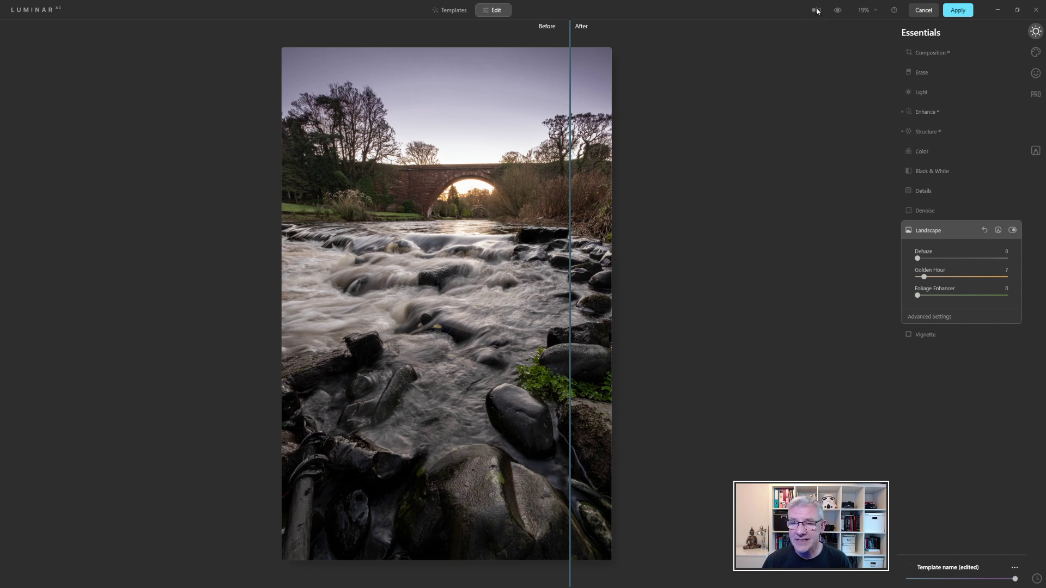
Set Supercontrast to 4 for highlights, 12 for midtones and 4 for shadows contrast, and compare the photo with its original.
click(1036, 94)
click(924, 75)
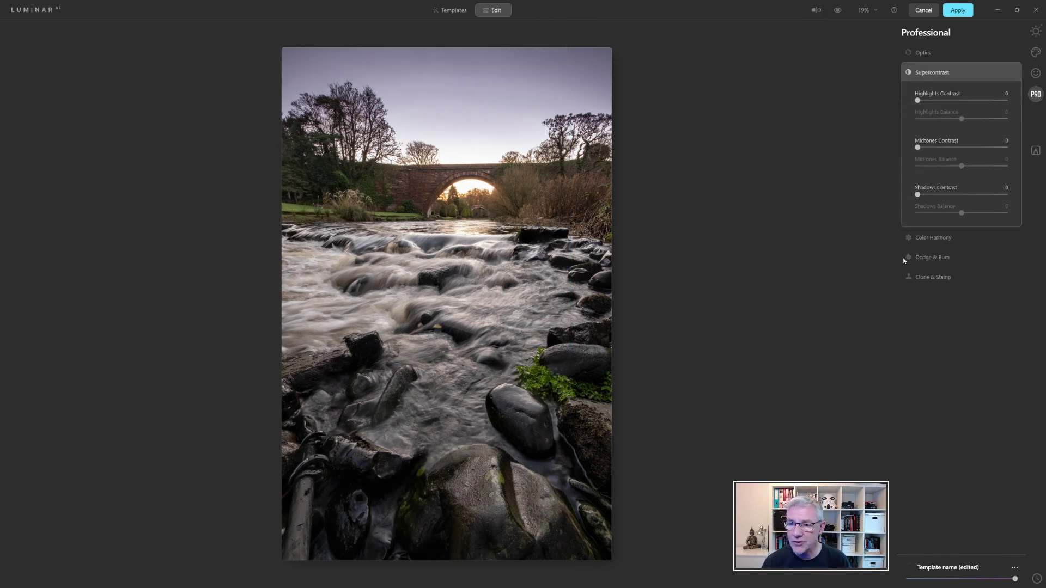
drag(918, 100, 921, 101)
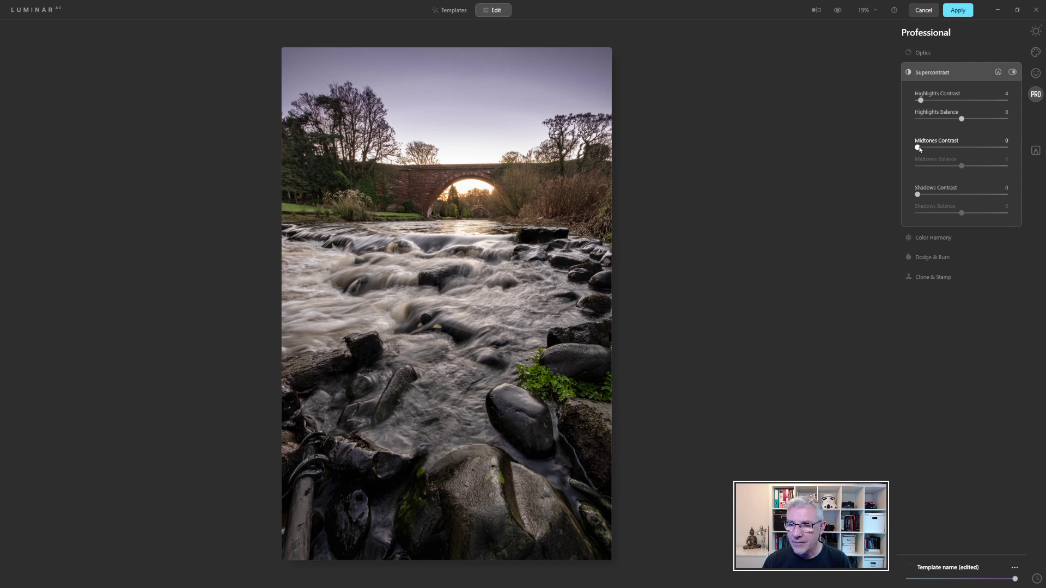
drag(958, 150, 929, 148)
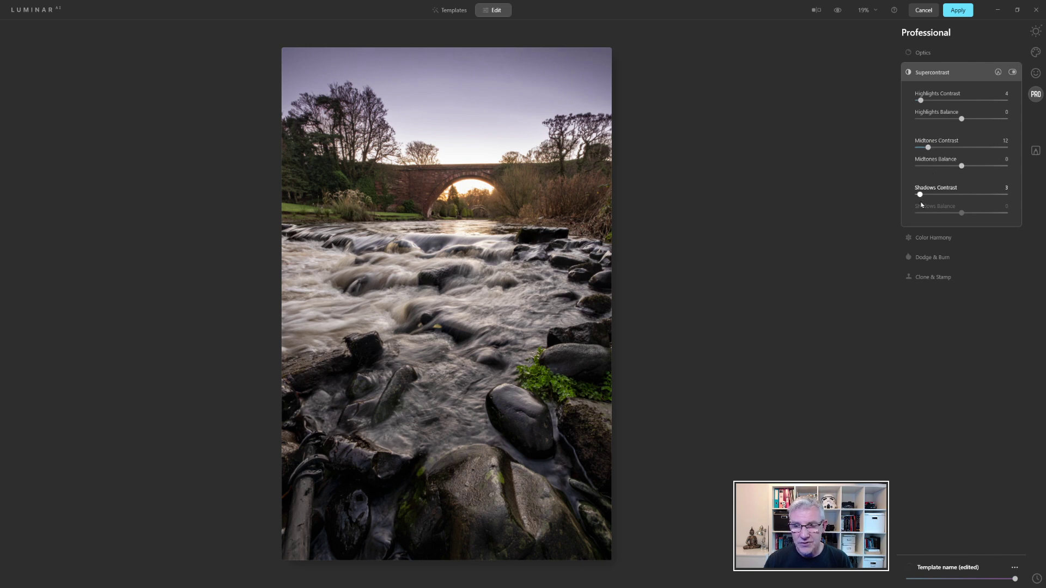
drag(922, 205, 922, 204)
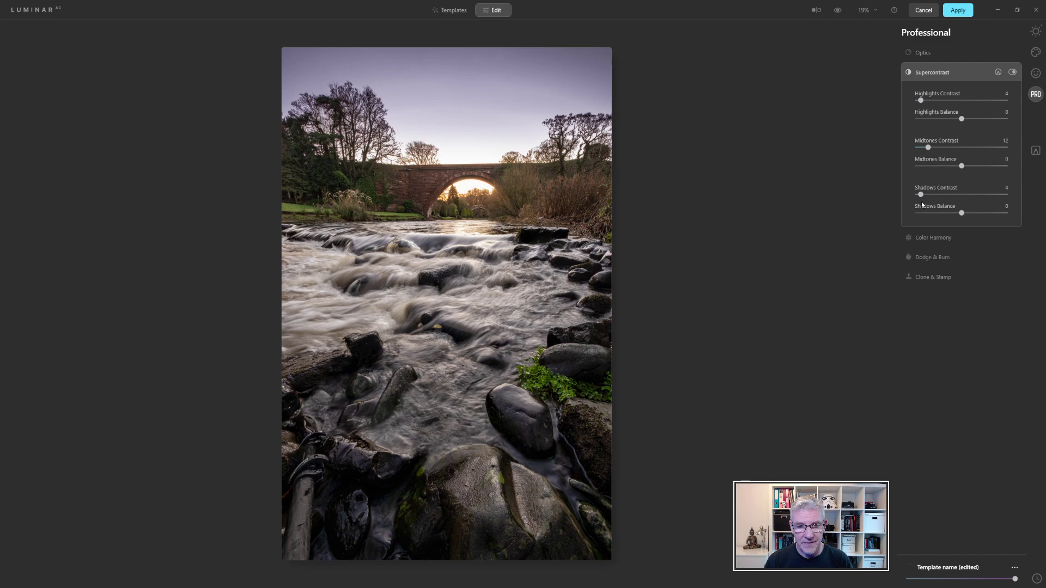
click(838, 11)
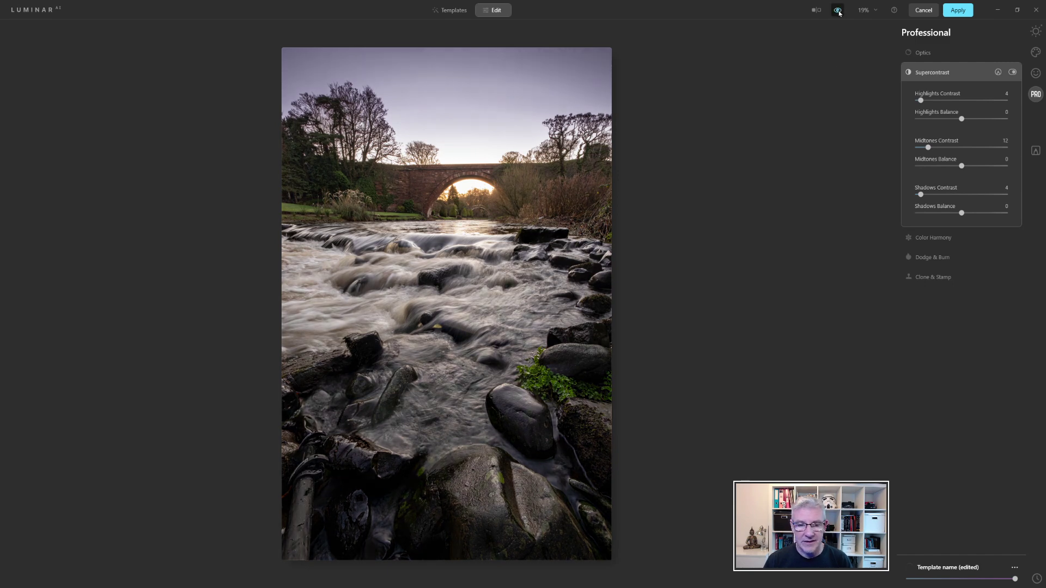
click(838, 11)
click(838, 11)
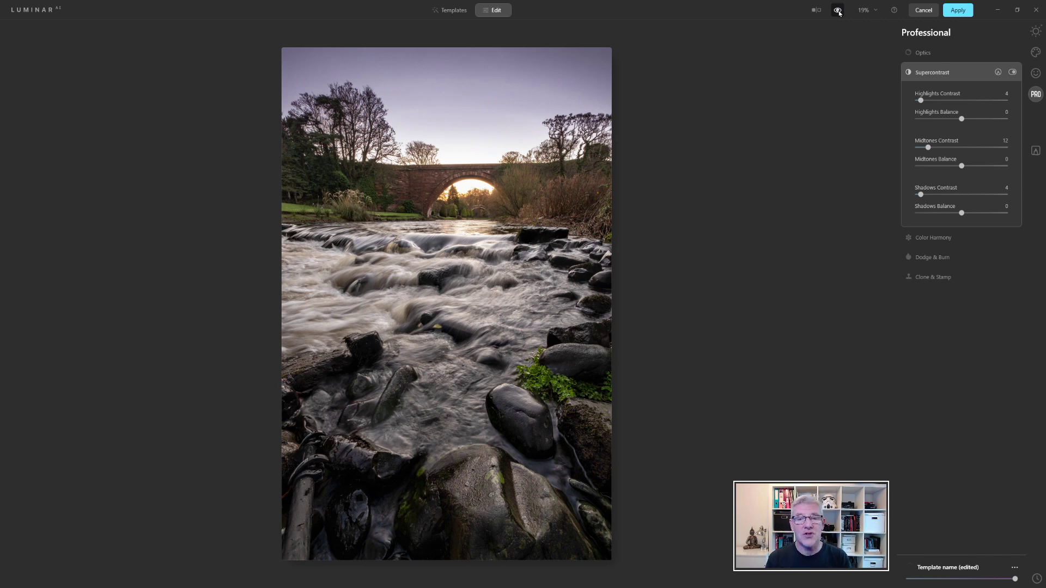